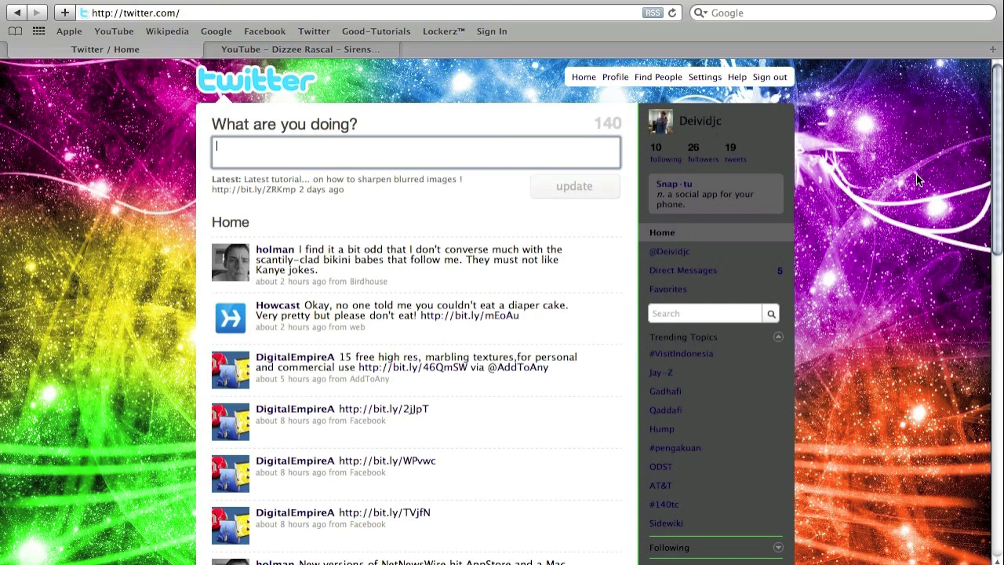
# Browse the colourful Twitter home page background, then bring up My twitter.psd in Photoshop.
pyautogui.scroll(-4, 916, 174)
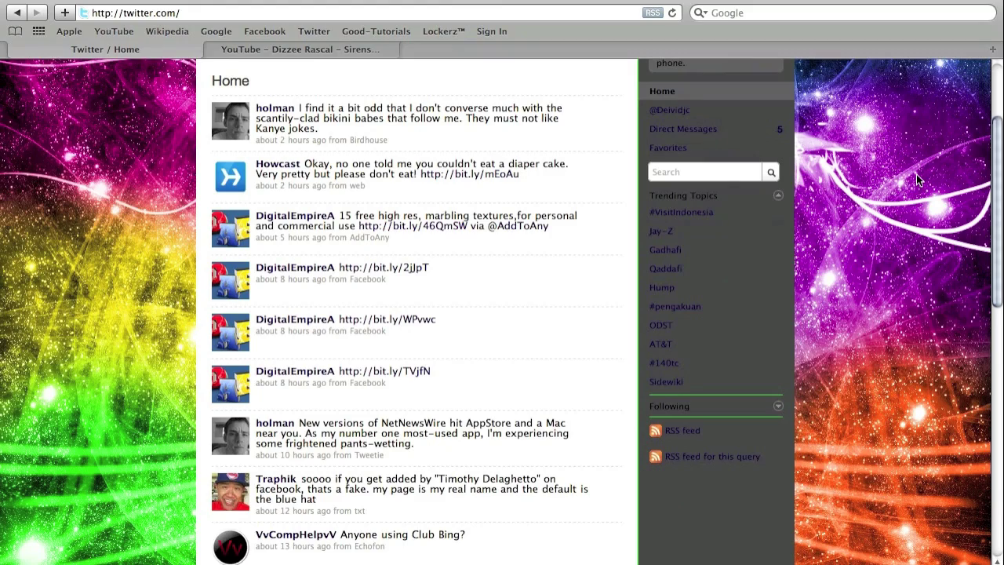
pyautogui.scroll(2, 916, 174)
pyautogui.scroll(-10, 935, 148)
pyautogui.scroll(12, 902, 222)
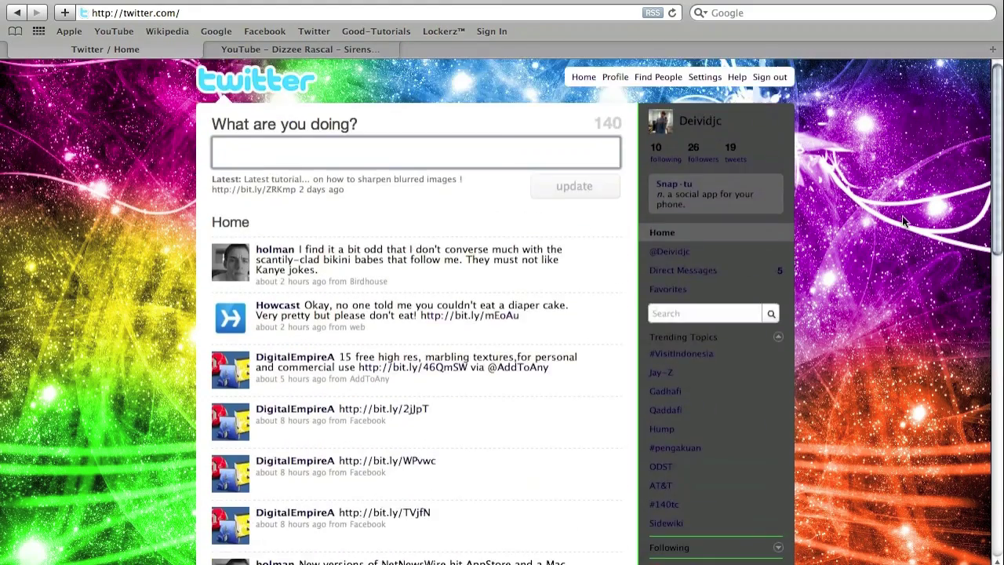
pyautogui.scroll(-9, 902, 222)
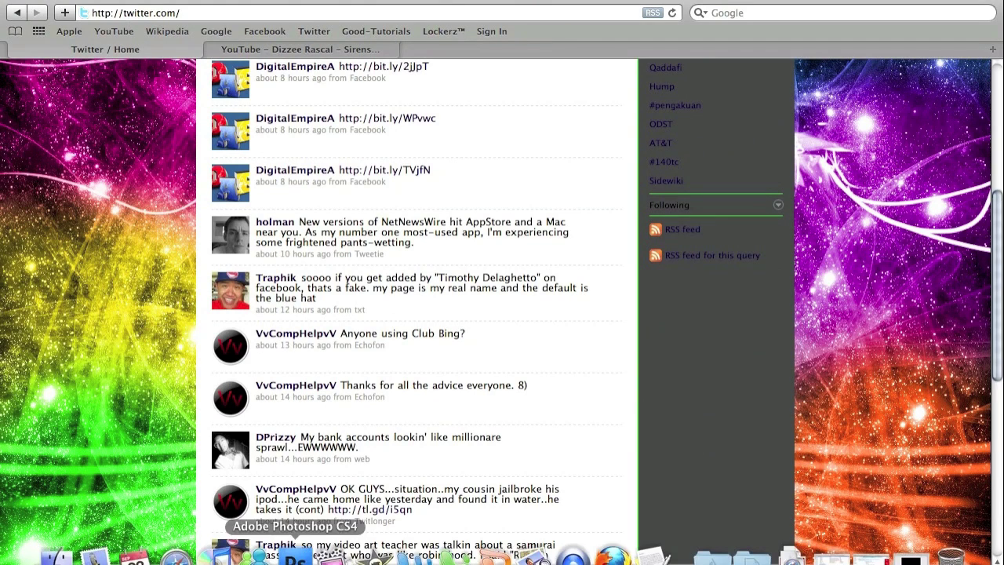
pyautogui.click(307, 557)
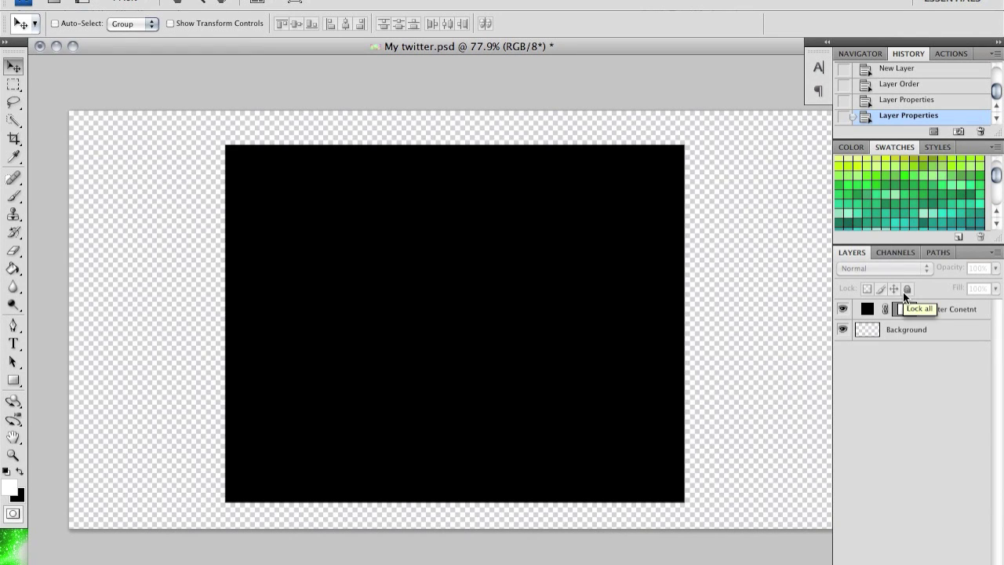
# Switch between the Background and Twitter Conetnt layers and toggle Twitter Conetnt's visibility off and on.
pyautogui.click(902, 334)
pyautogui.click(930, 311)
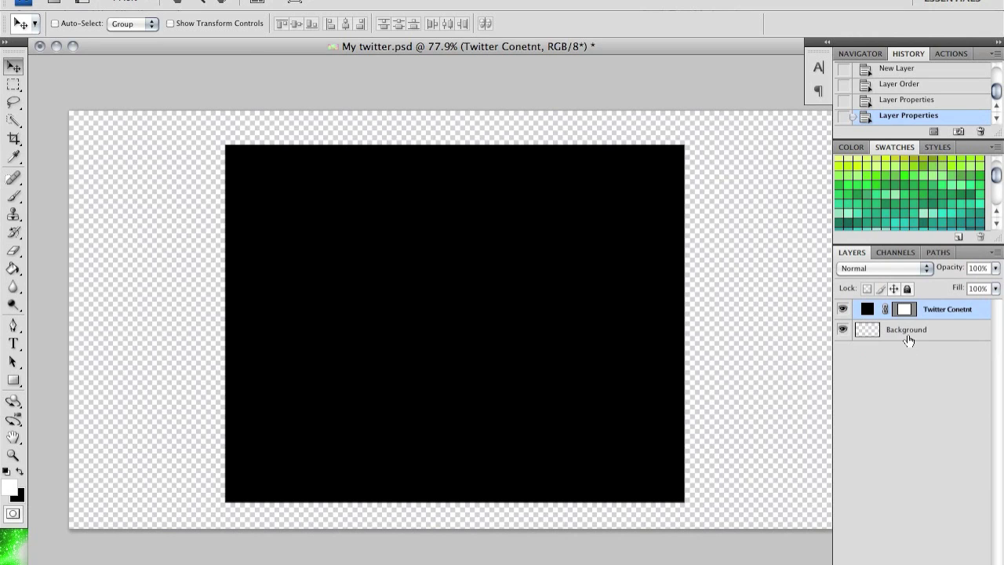
pyautogui.click(906, 336)
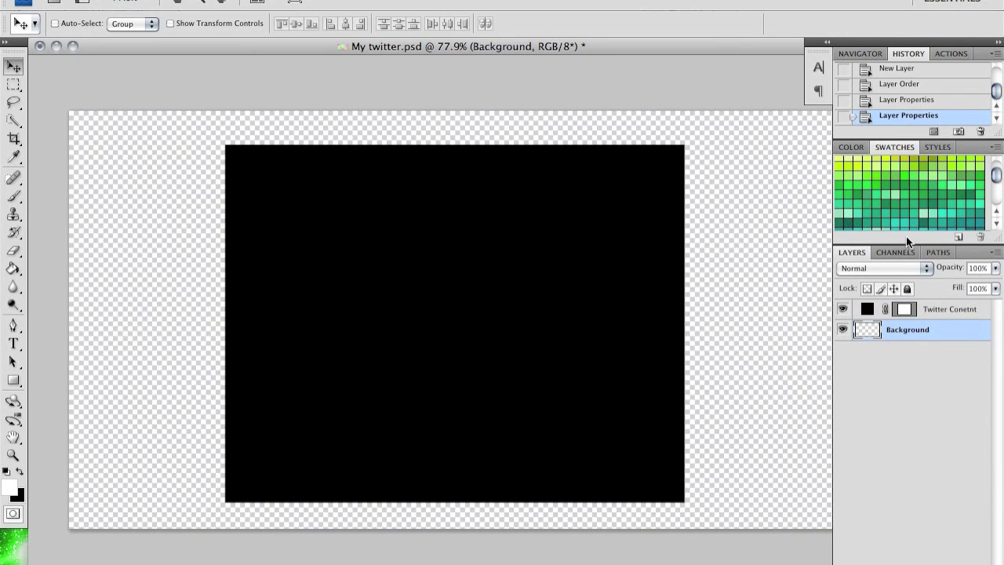
pyautogui.click(928, 310)
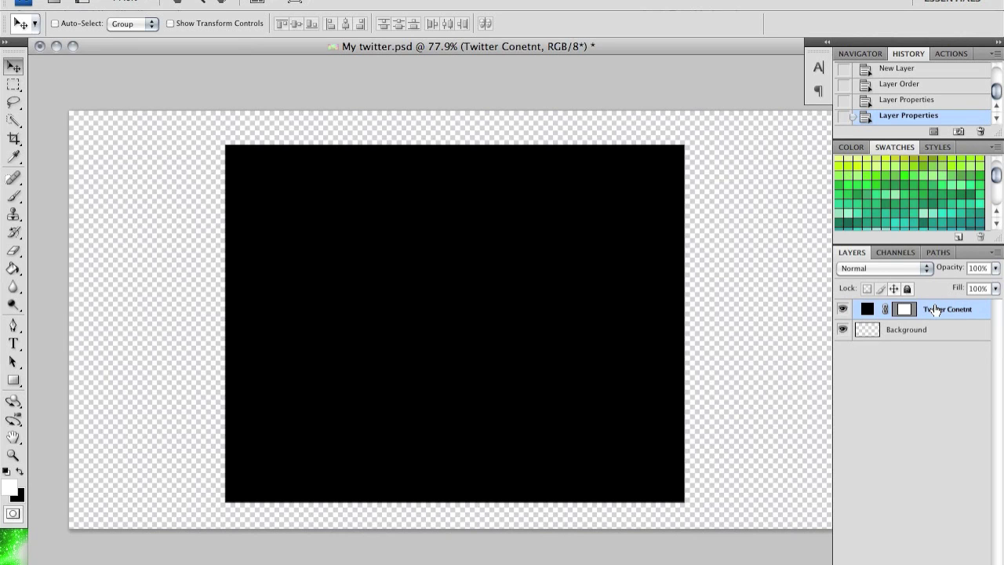
pyautogui.click(844, 309)
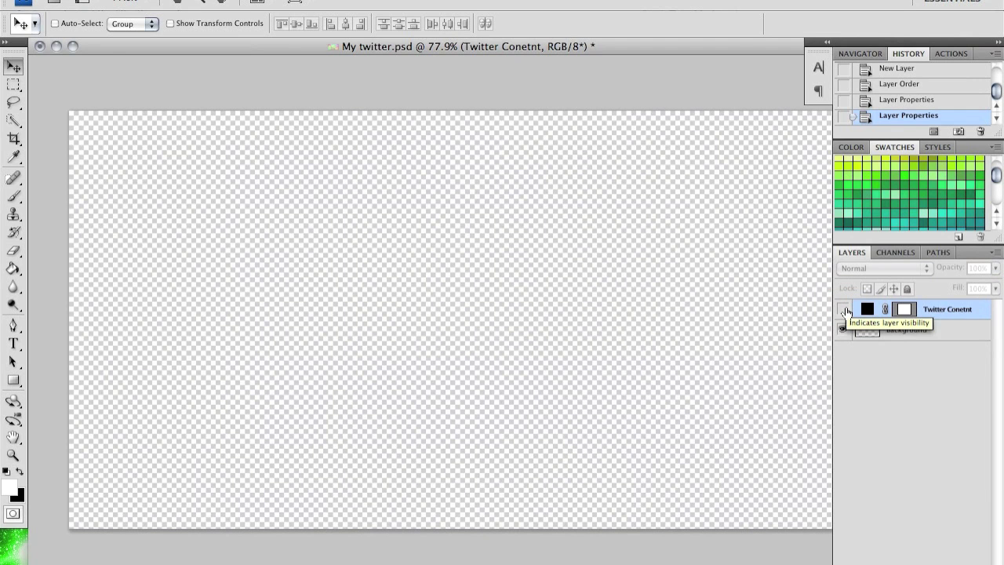
pyautogui.click(843, 310)
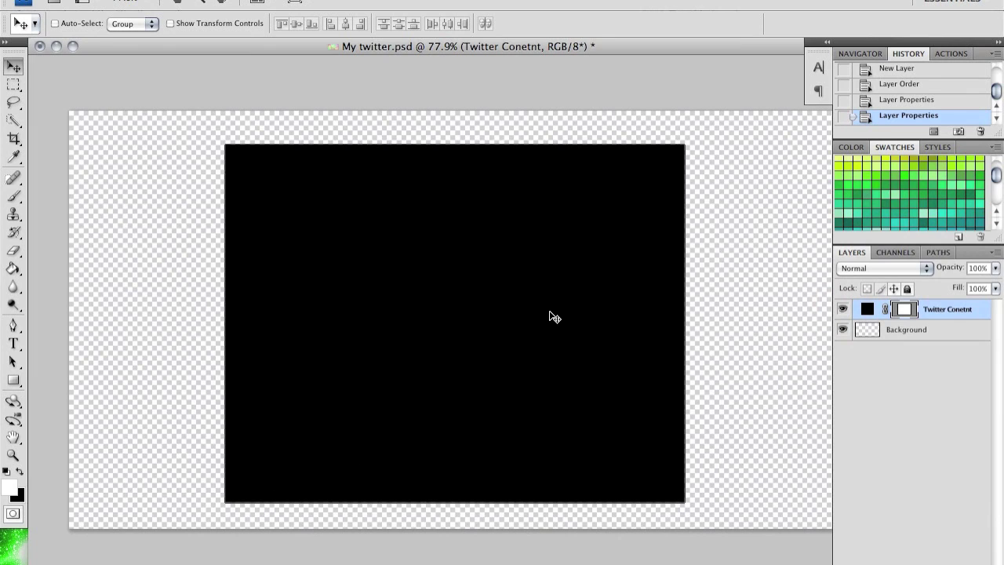
pyautogui.click(964, 345)
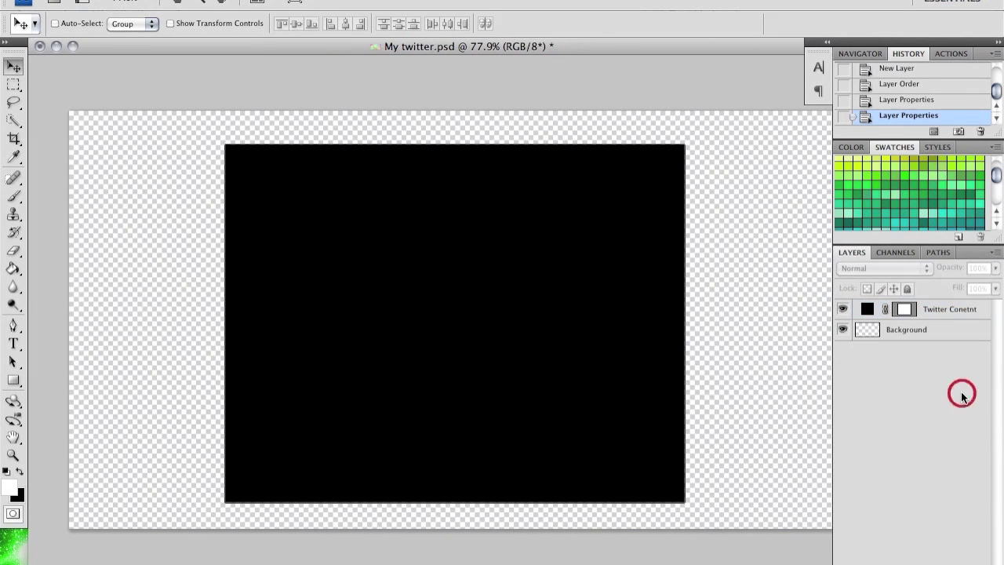
# Try Color Overlay and Gradient Overlay on the Background layer, then cancel without applying a style.
pyautogui.doubleClick(924, 339)
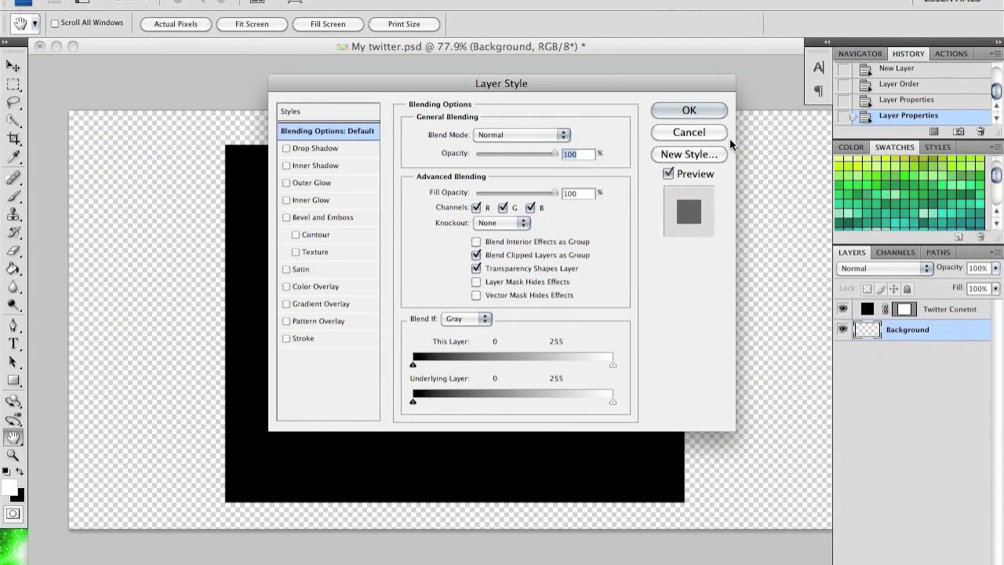
pyautogui.click(315, 289)
pyautogui.click(305, 286)
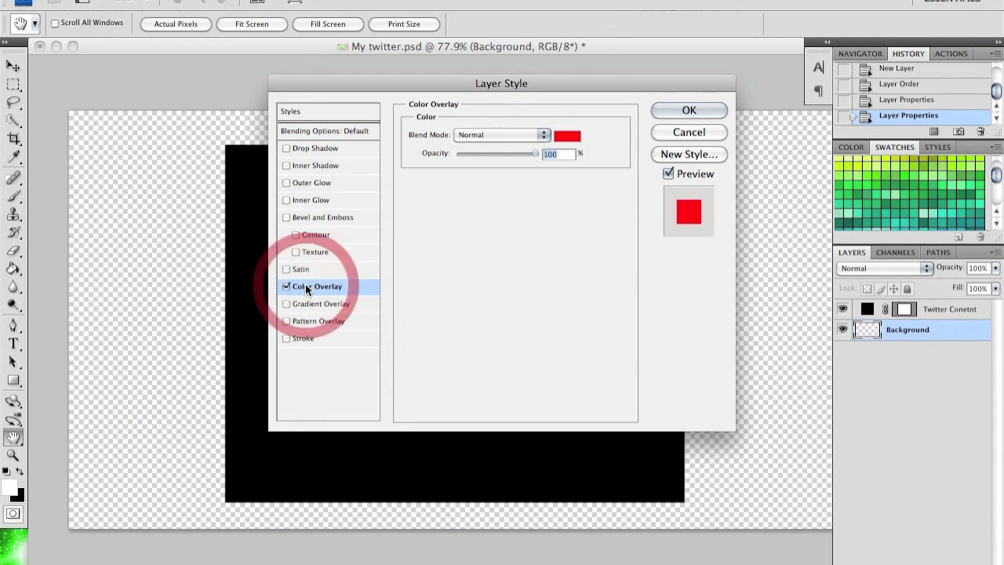
pyautogui.click(342, 304)
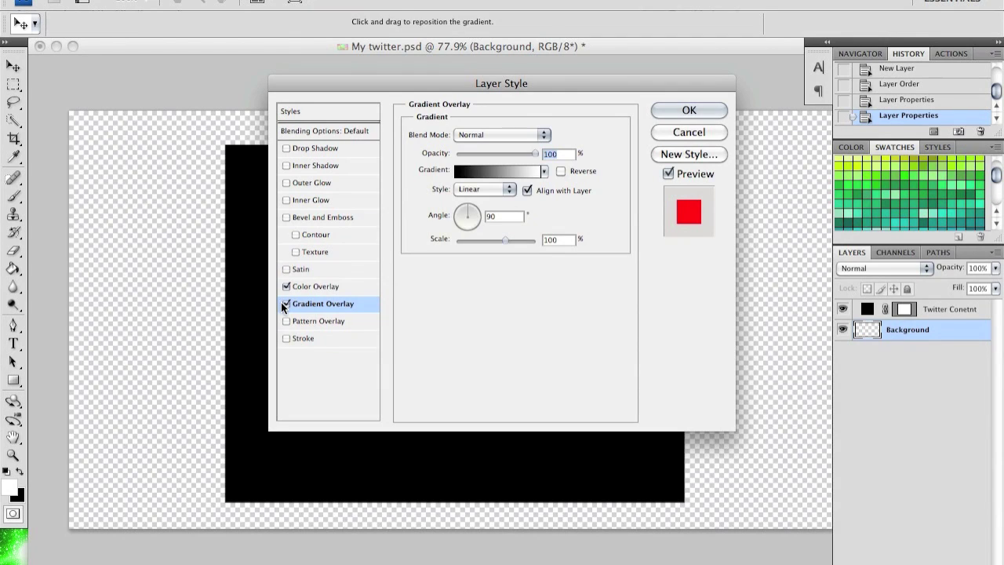
pyautogui.click(285, 304)
pyautogui.click(285, 286)
pyautogui.click(690, 133)
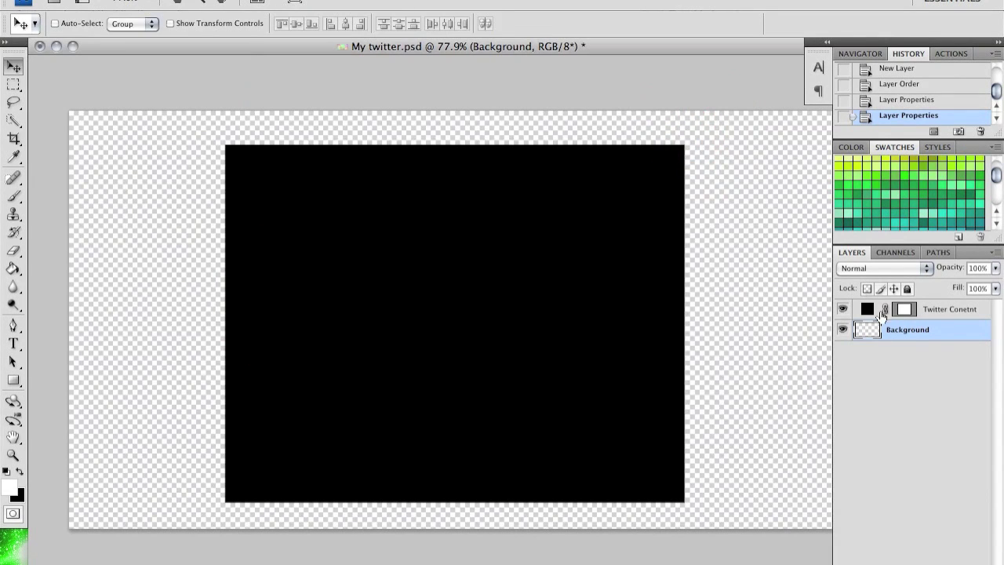
# Set the Brush tool to a soft 300 px brush at 0% hardness.
pyautogui.click(13, 196)
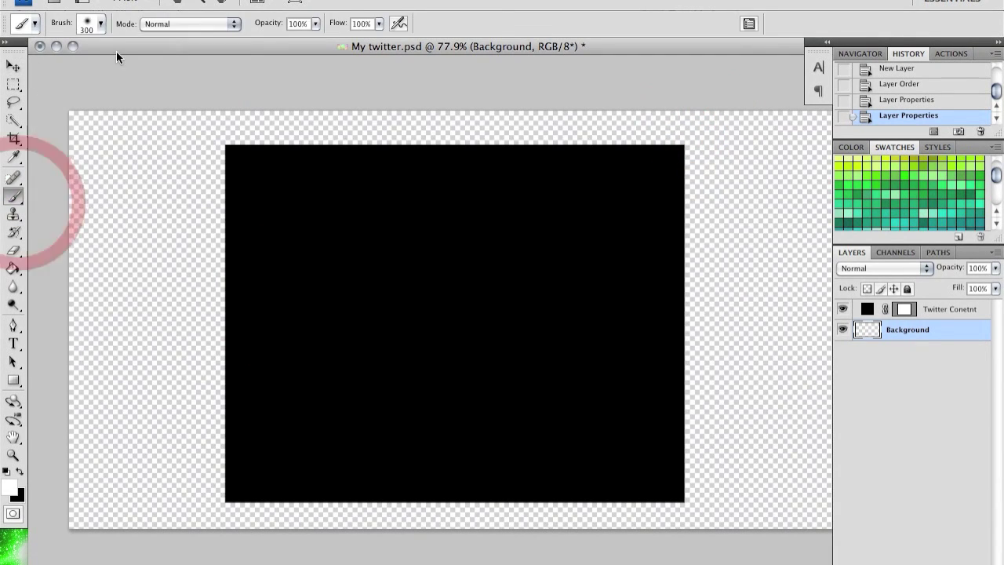
pyautogui.click(105, 29)
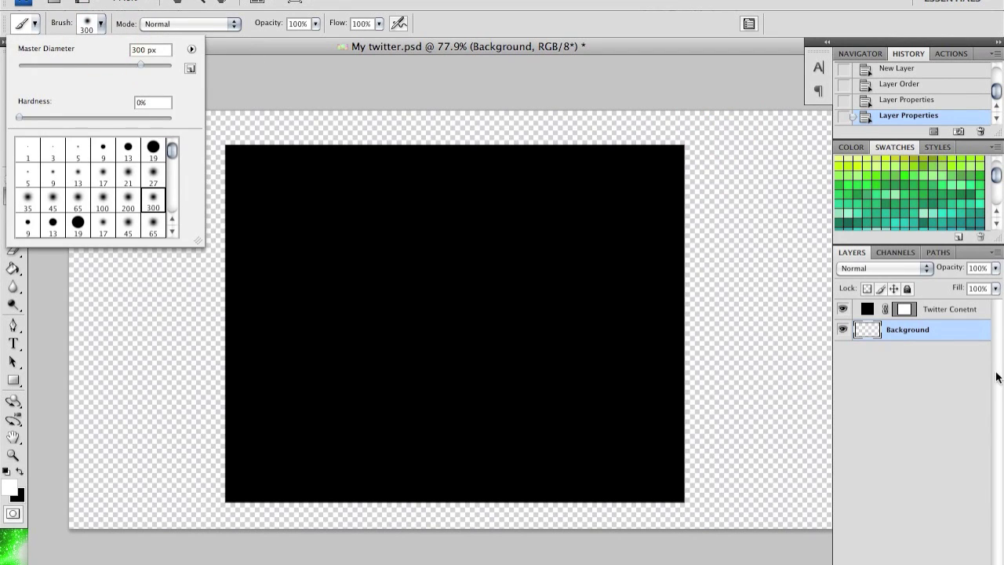
pyautogui.click(961, 393)
pyautogui.click(953, 416)
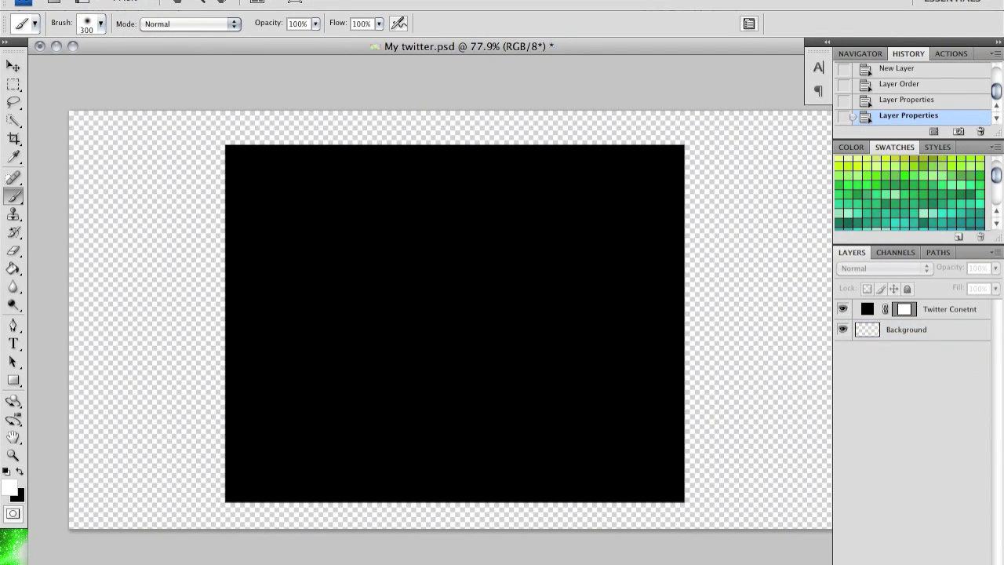
# Add Layer 1 below Twitter Conetnt and paint soft magenta and red strokes across the top-left and top.
pyautogui.press('super+alt+shift+n')
pyautogui.moveTo(932, 316); pyautogui.dragTo(903, 329)
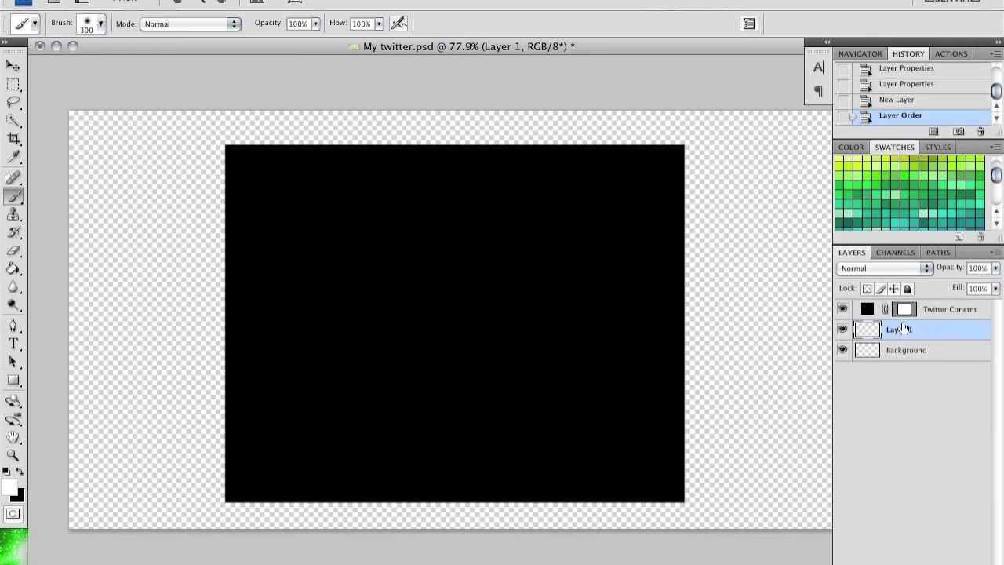
pyautogui.scroll(3, 953, 182)
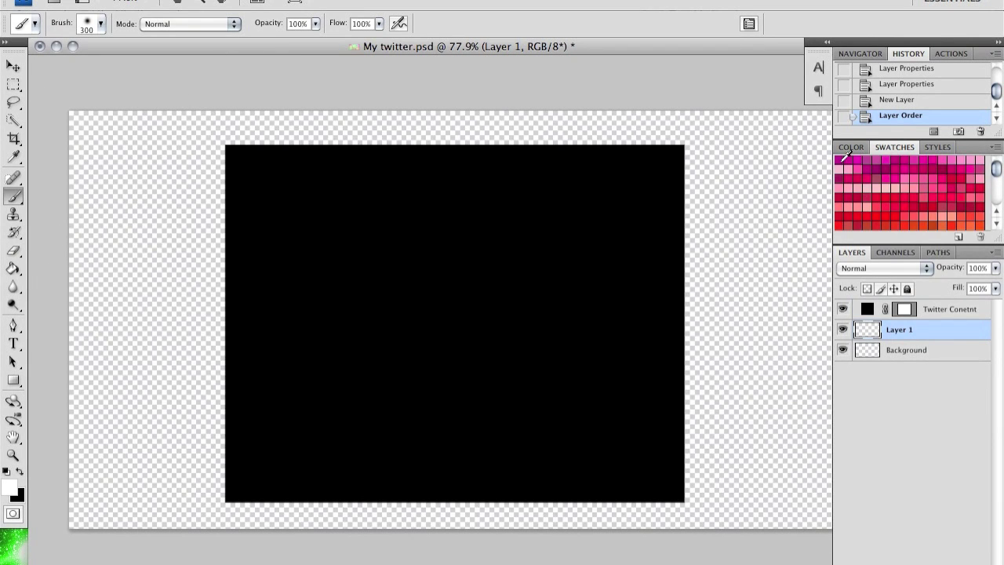
pyautogui.click(857, 160)
pyautogui.moveTo(251, 125)
pyautogui.mouseDown()
pyautogui.moveTo(105, 134)
pyautogui.moveTo(45, 90)
pyautogui.moveTo(169, 208)
pyautogui.moveTo(188, 210)
pyautogui.mouseUp()
pyautogui.moveTo(235, 165)
pyautogui.mouseDown()
pyautogui.moveTo(191, 247)
pyautogui.moveTo(213, 220)
pyautogui.mouseUp()
pyautogui.click(895, 210)
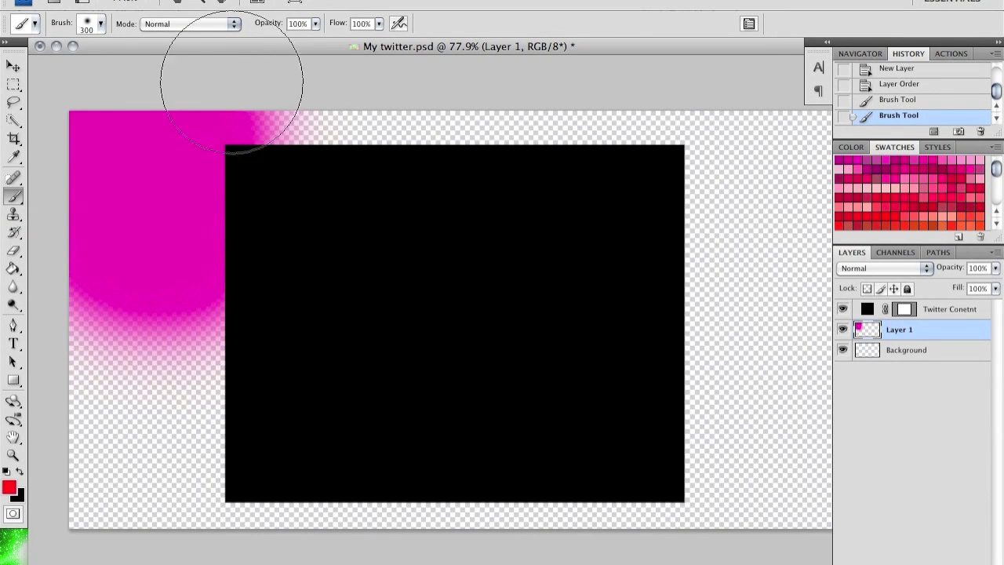
pyautogui.moveTo(229, 127)
pyautogui.mouseDown()
pyautogui.moveTo(610, 152)
pyautogui.moveTo(412, 128)
pyautogui.moveTo(796, 180)
pyautogui.mouseUp()
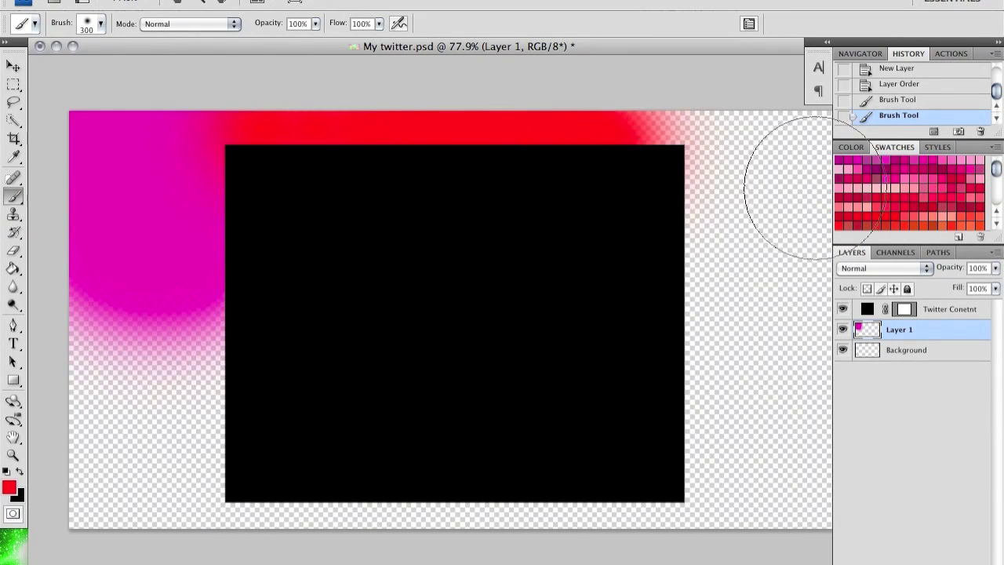
# Paint yellow, green, cyan and purple strokes around the right, bottom and left of the black box.
pyautogui.scroll(-3, 893, 188)
pyautogui.click(939, 206)
pyautogui.moveTo(667, 130)
pyautogui.mouseDown()
pyautogui.moveTo(796, 175)
pyautogui.moveTo(818, 208)
pyautogui.moveTo(780, 269)
pyautogui.moveTo(753, 262)
pyautogui.mouseUp()
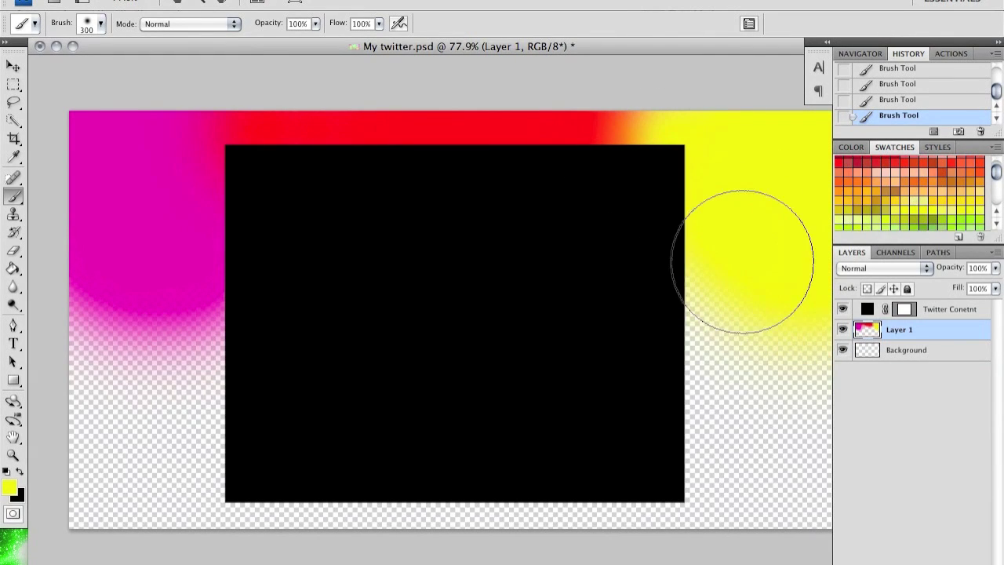
pyautogui.scroll(-3, 955, 177)
pyautogui.click(912, 174)
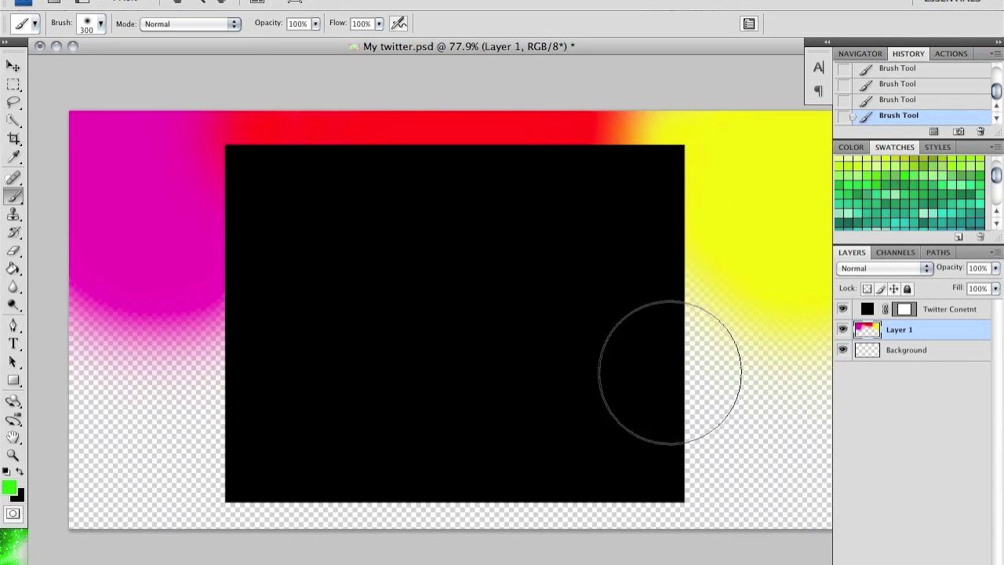
pyautogui.moveTo(706, 361)
pyautogui.mouseDown()
pyautogui.moveTo(789, 213)
pyautogui.moveTo(735, 430)
pyautogui.moveTo(774, 491)
pyautogui.mouseUp()
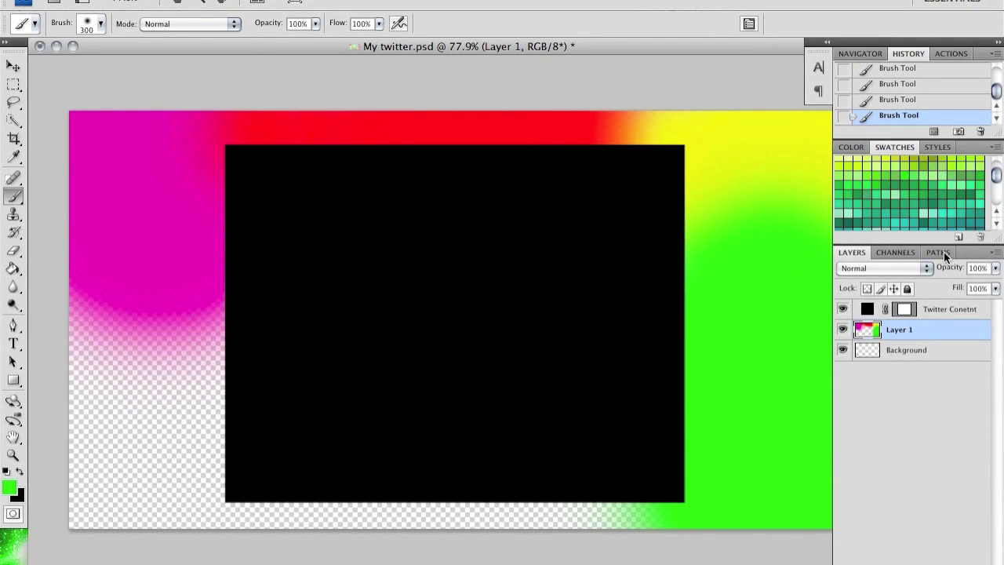
pyautogui.scroll(-3, 899, 173)
pyautogui.click(930, 213)
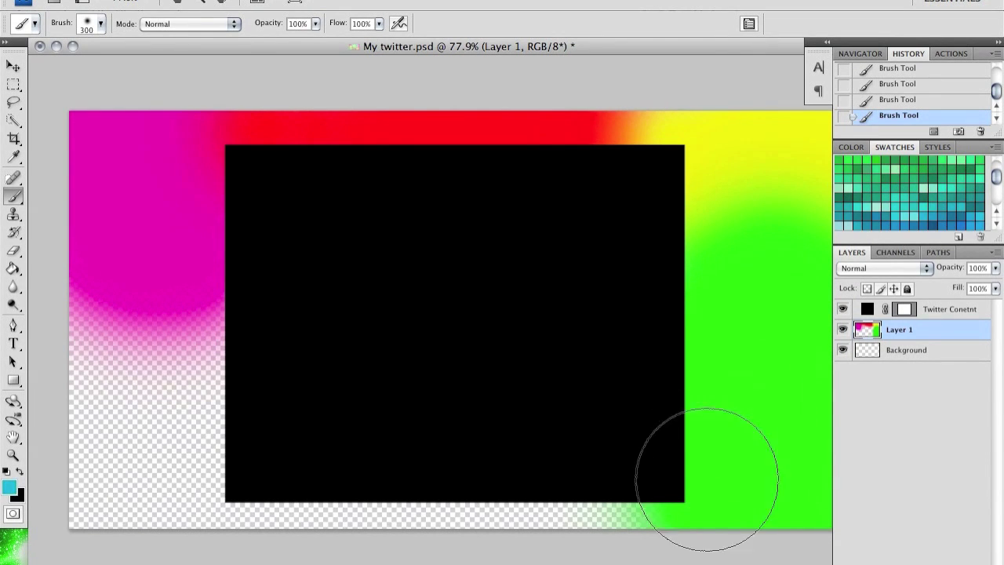
pyautogui.moveTo(691, 490)
pyautogui.mouseDown()
pyautogui.moveTo(578, 515)
pyautogui.moveTo(248, 507)
pyautogui.moveTo(353, 502)
pyautogui.mouseUp()
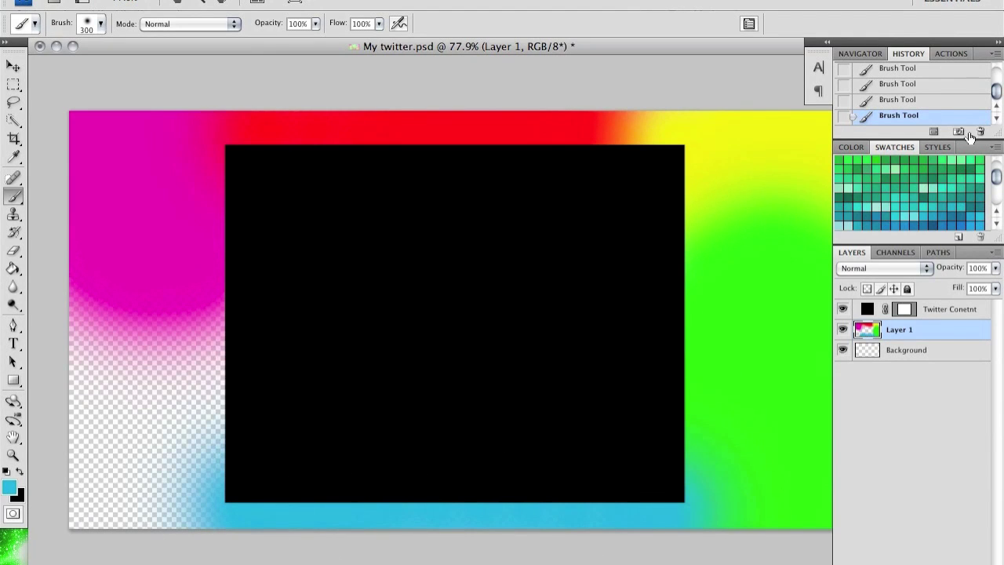
pyautogui.scroll(-5, 948, 182)
pyautogui.click(938, 193)
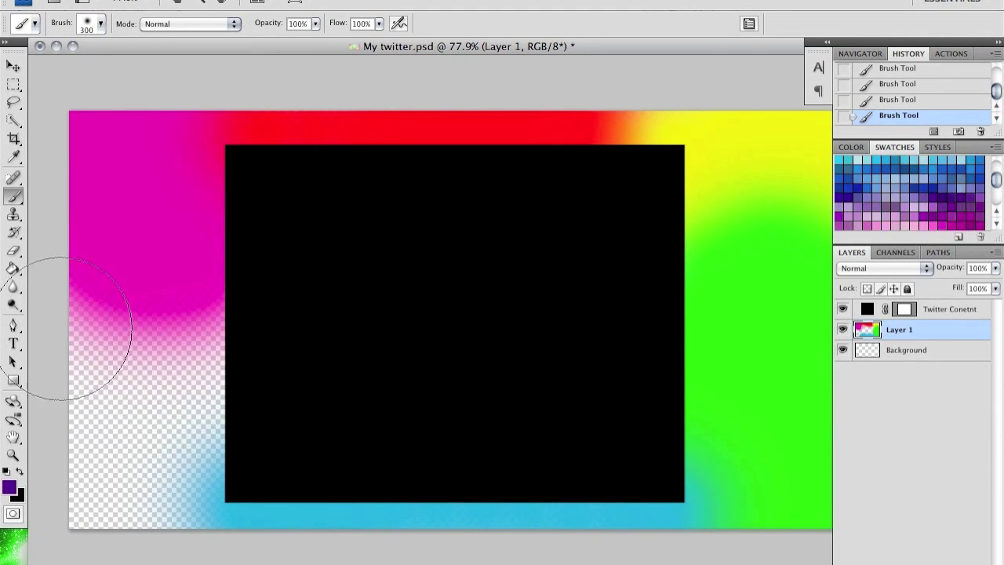
pyautogui.moveTo(89, 325)
pyautogui.mouseDown()
pyautogui.moveTo(133, 337)
pyautogui.moveTo(154, 488)
pyautogui.moveTo(111, 506)
pyautogui.mouseUp()
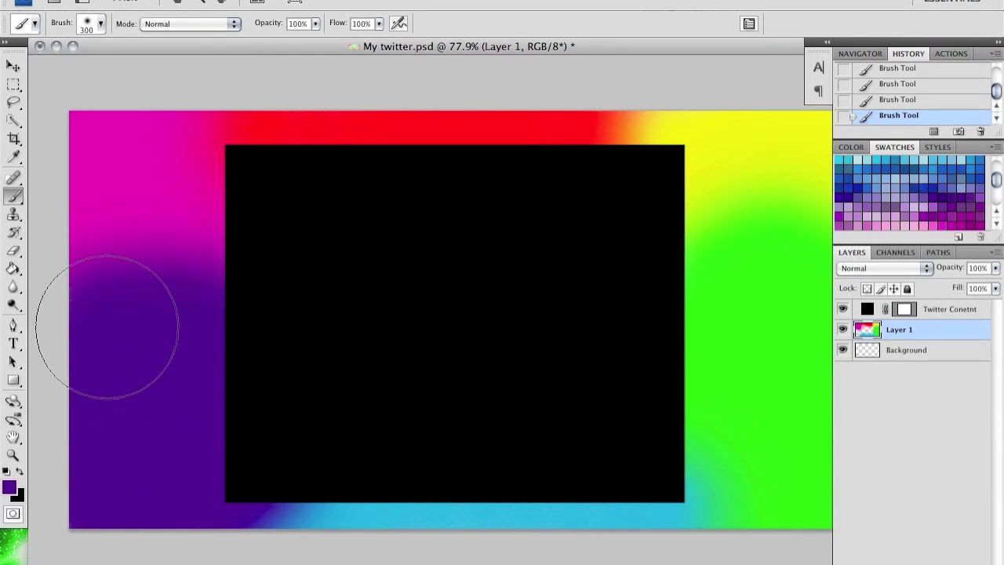
# Set Layer 1's blend mode to Overlay, reselect Background, and make black the foreground colour.
pyautogui.click(927, 268)
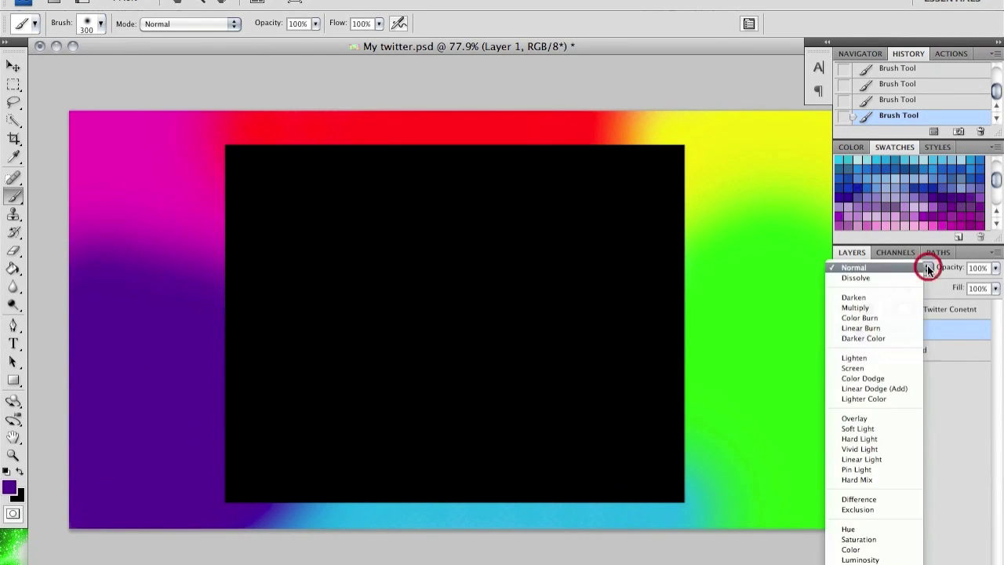
pyautogui.click(863, 418)
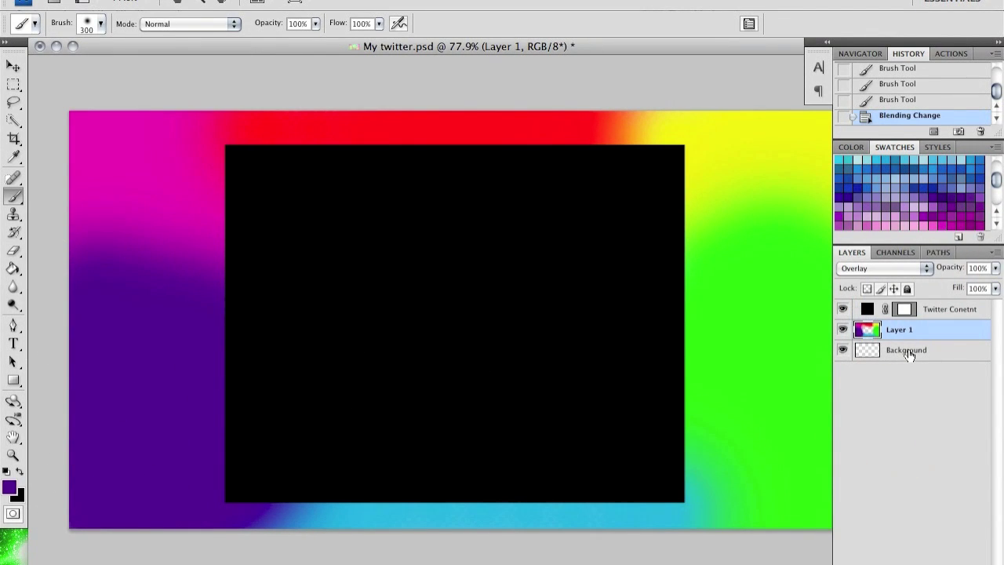
pyautogui.click(906, 352)
pyautogui.click(874, 329)
pyautogui.click(905, 352)
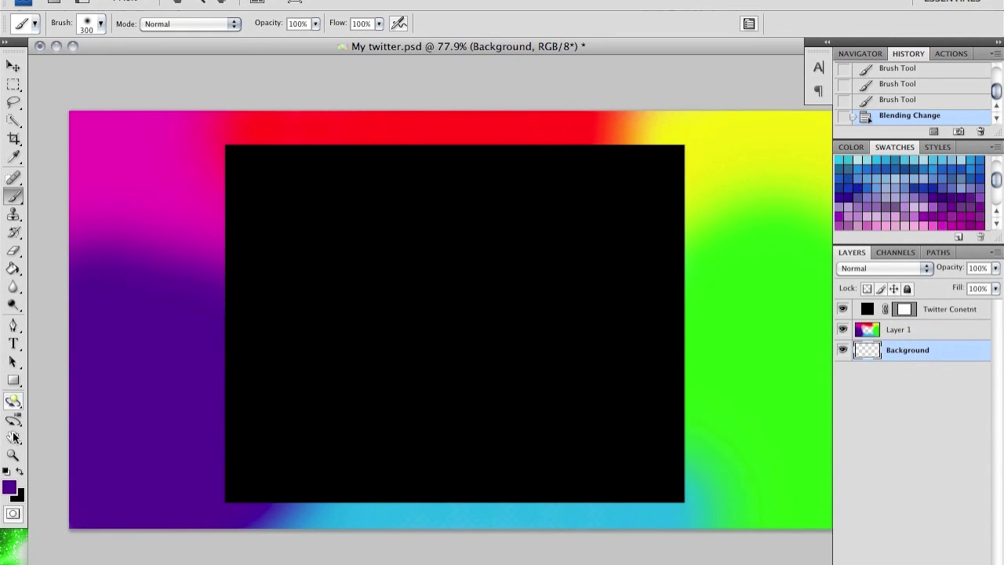
pyautogui.click(20, 471)
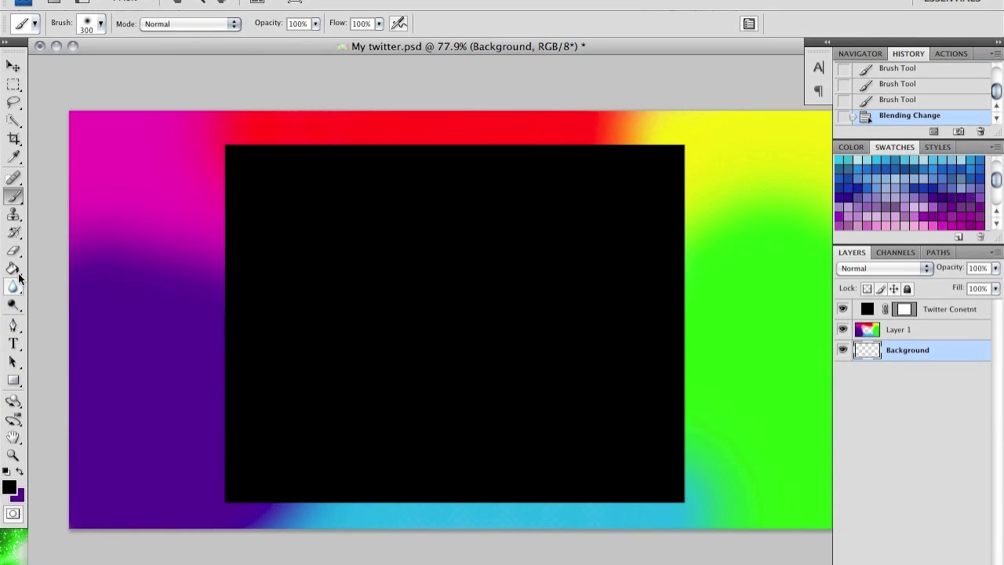
# Fill the Background layer with black and change the Twitter Conetnt fill colour to red.
pyautogui.click(13, 269)
pyautogui.click(83, 273)
pyautogui.click(13, 66)
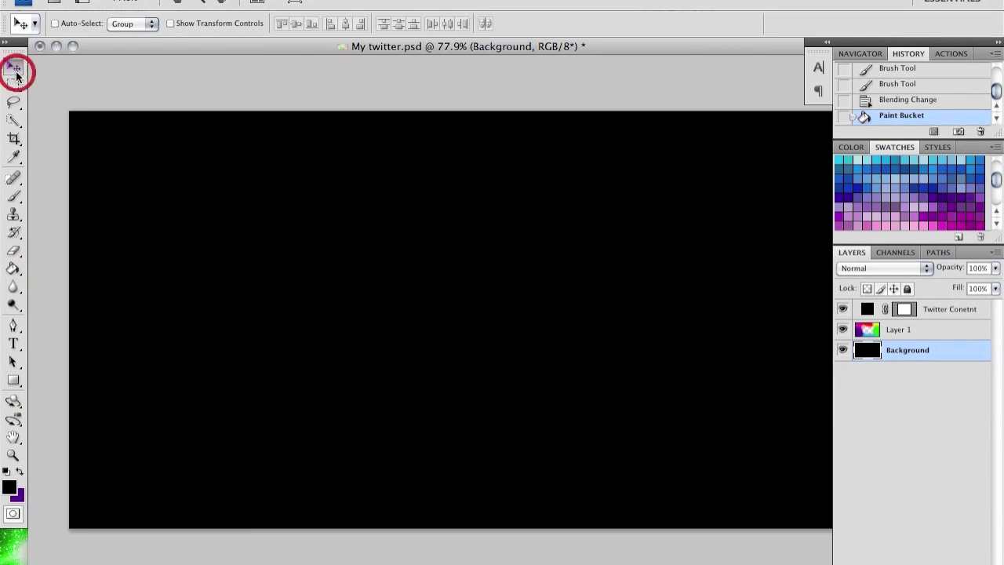
pyautogui.doubleClick(867, 309)
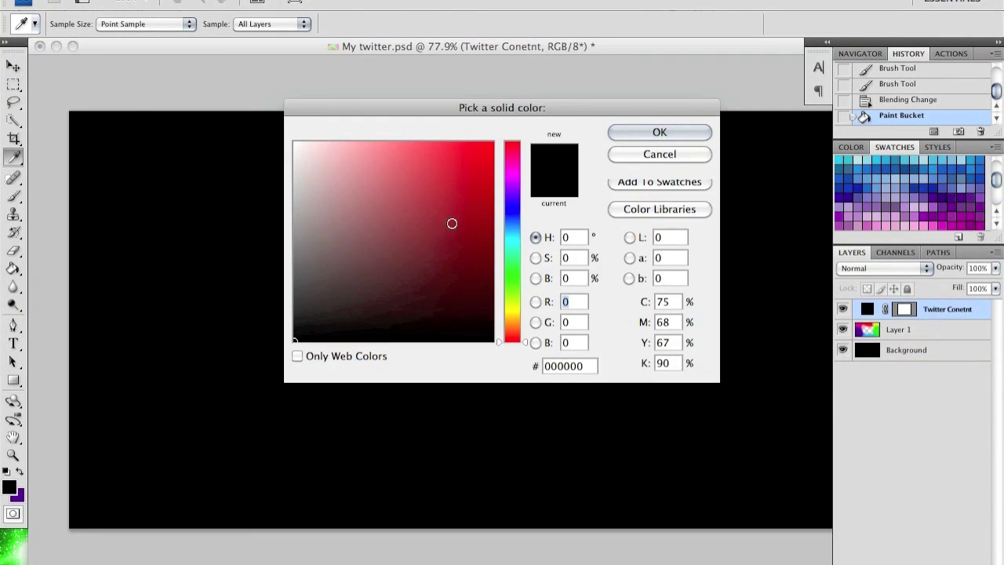
pyautogui.click(444, 221)
pyautogui.click(657, 132)
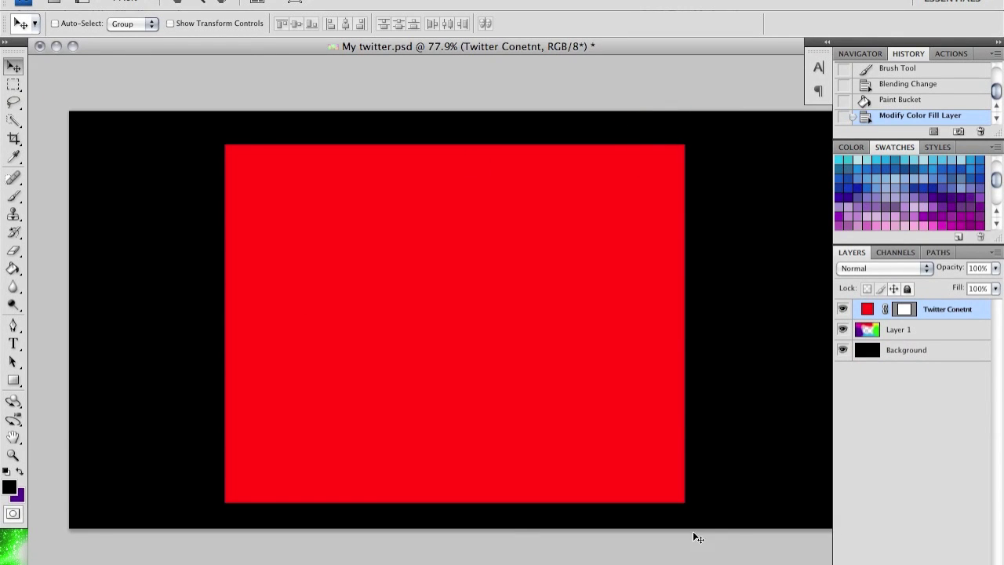
# Open and cancel Layer 1's blending options, then reselect the Background layer.
pyautogui.click(902, 348)
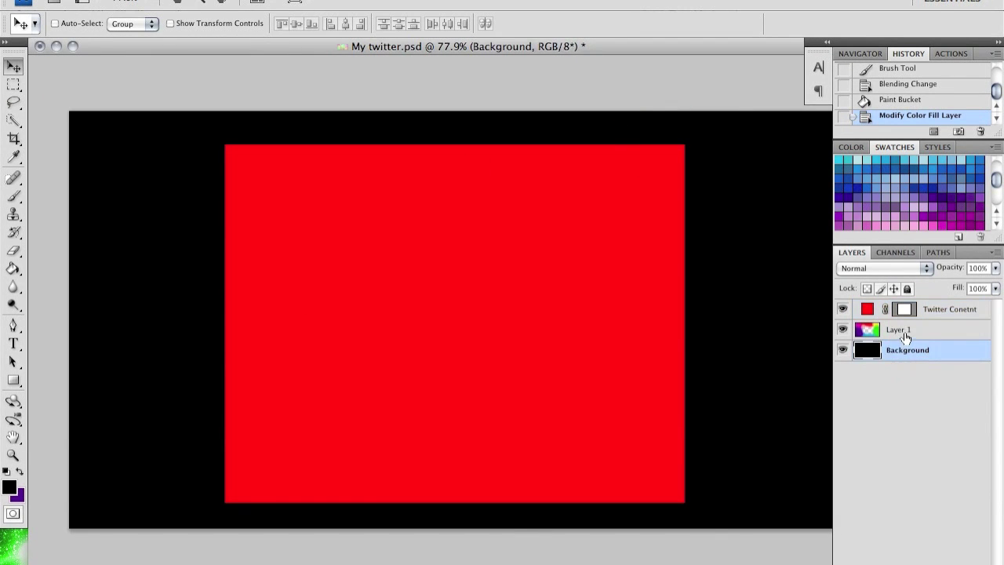
pyautogui.doubleClick(902, 331)
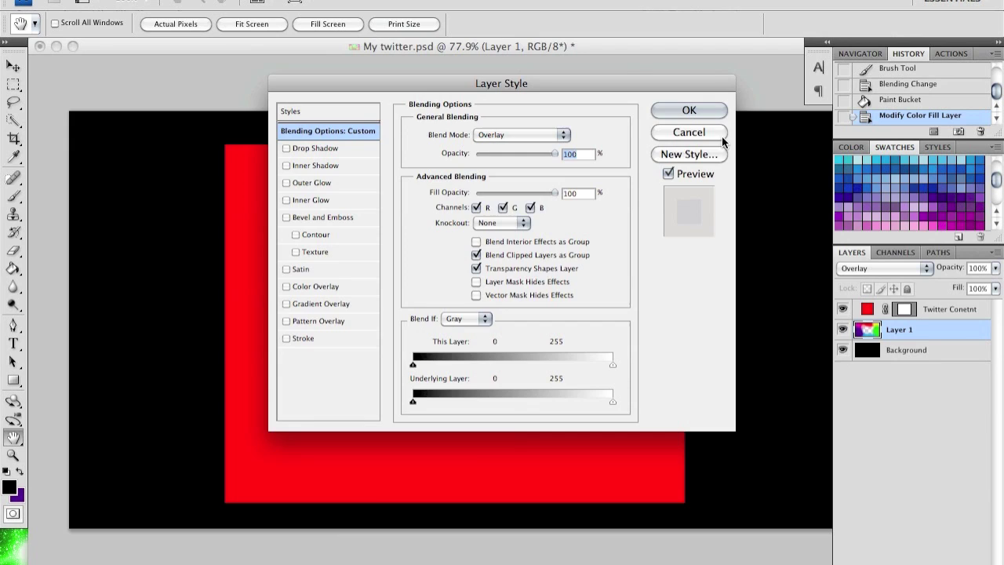
pyautogui.click(722, 135)
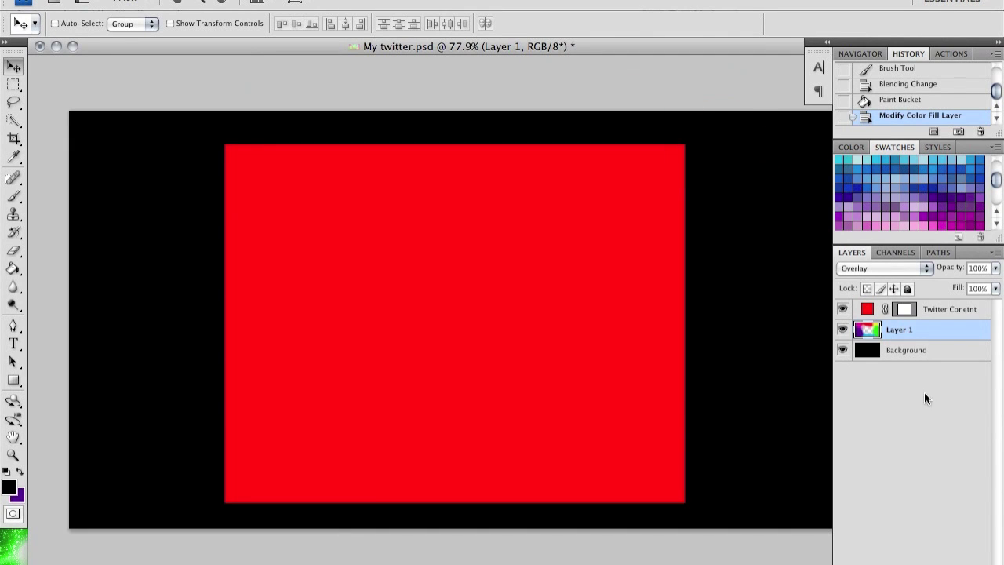
pyautogui.click(923, 350)
# Add an empty Layer 2 above Background and pick a sampled brush preset for the Brush tool.
pyautogui.click(955, 555)
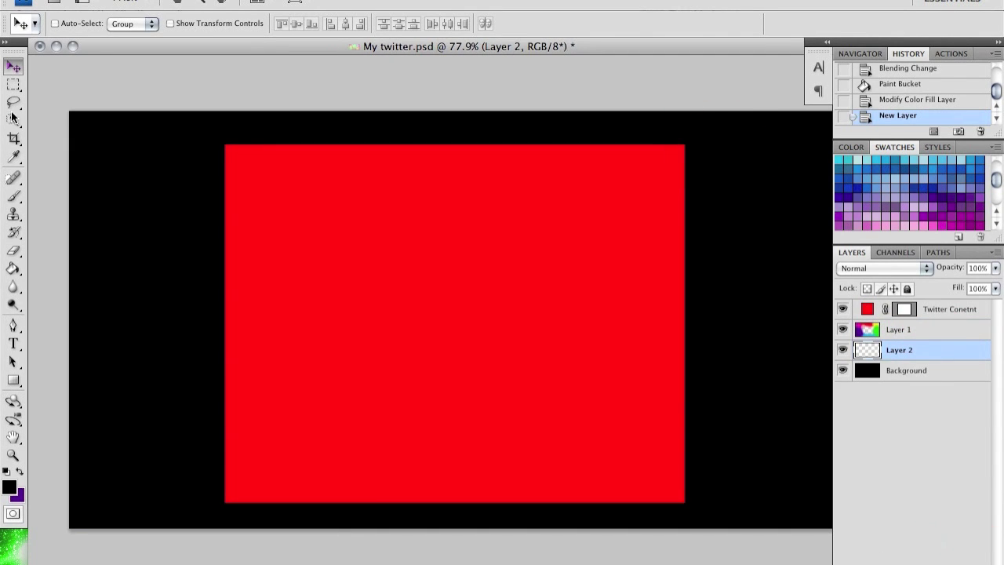
pyautogui.click(13, 198)
pyautogui.click(91, 25)
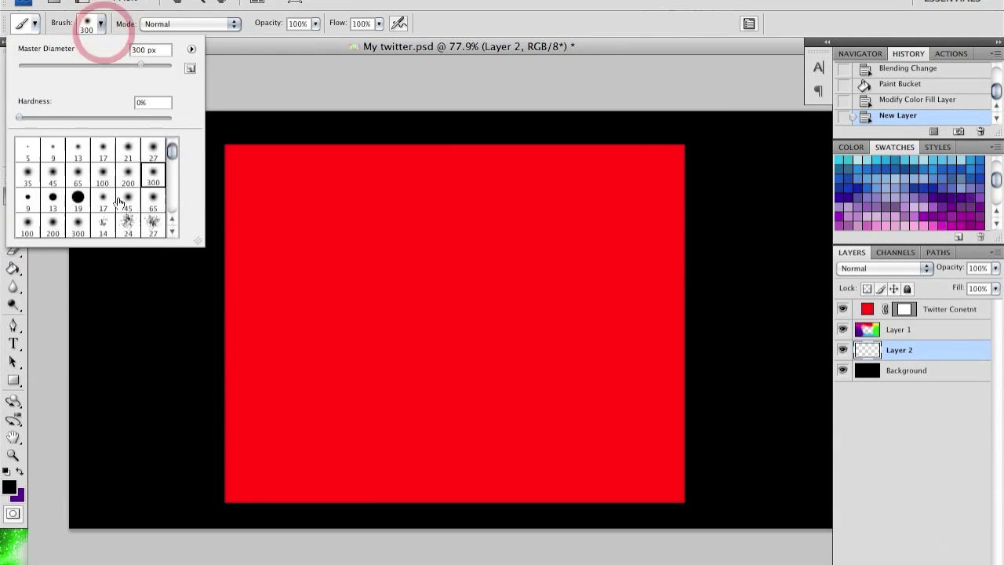
pyautogui.moveTo(172, 152); pyautogui.dragTo(170, 240)
pyautogui.click(103, 186)
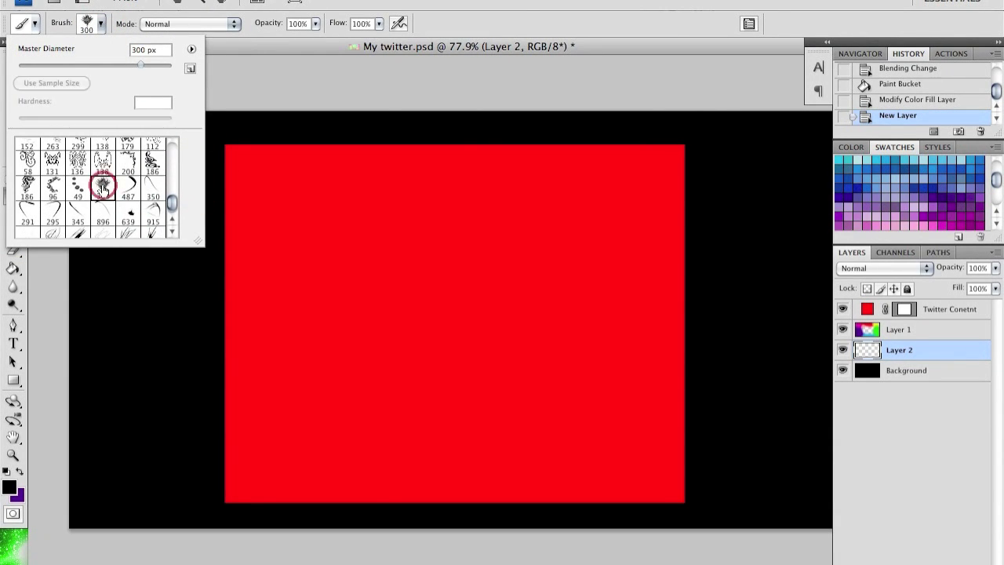
# Choose the 1198 px swirl brush from the presets and close the picker.
pyautogui.scroll(8, 102, 188)
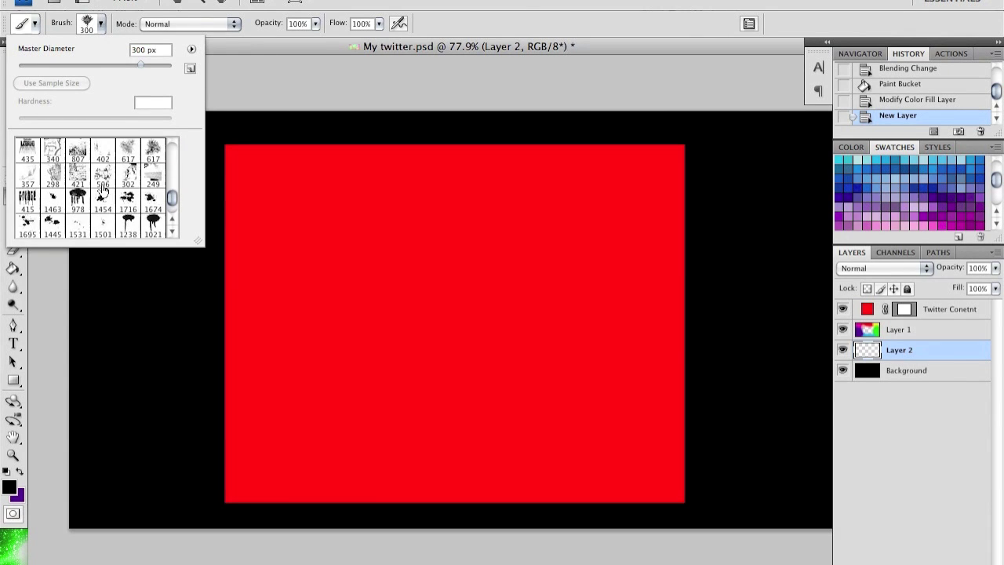
pyautogui.scroll(8, 103, 189)
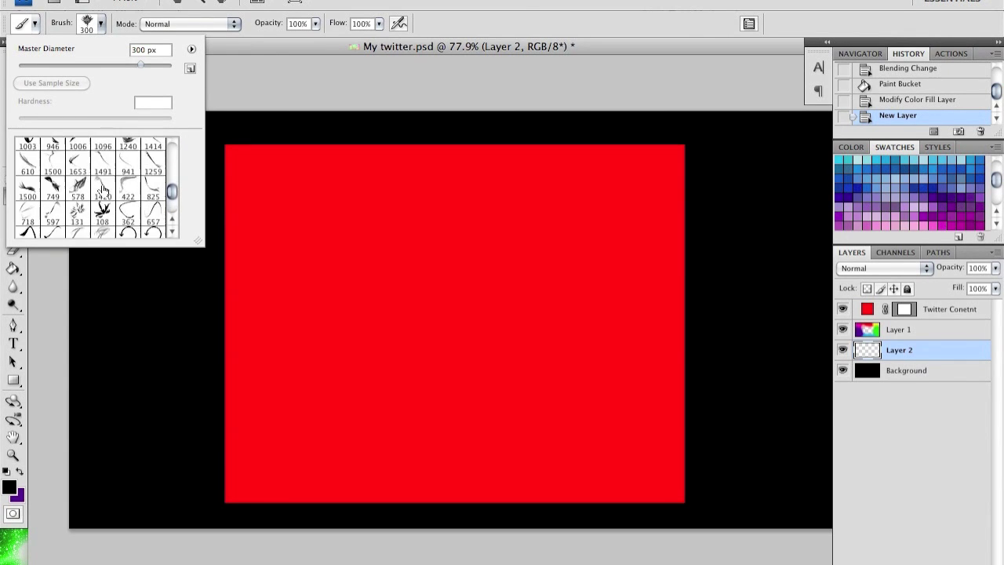
pyautogui.scroll(8, 102, 188)
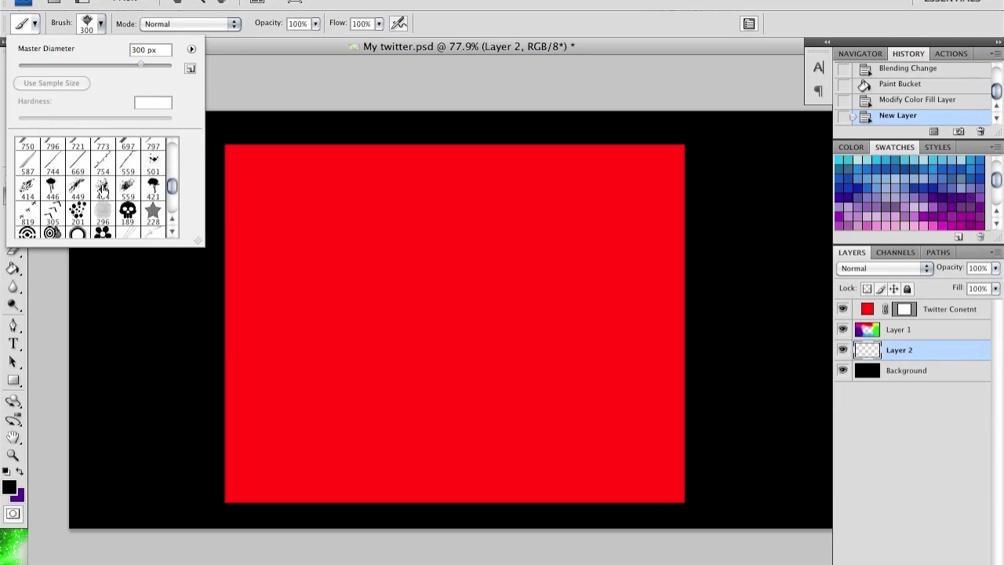
pyautogui.scroll(2, 102, 188)
pyautogui.click(103, 209)
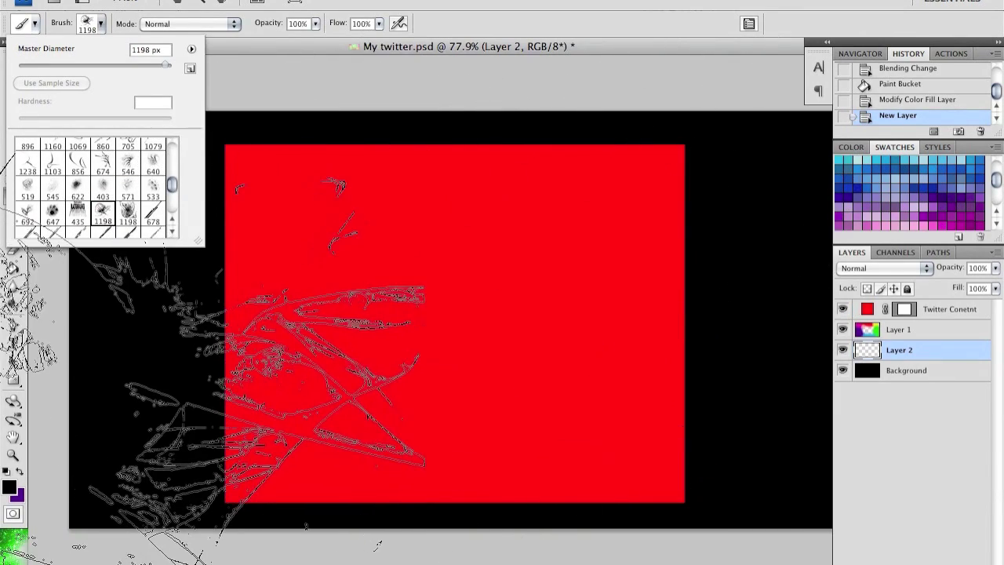
pyautogui.rightClick(61, 443)
pyautogui.click(44, 473)
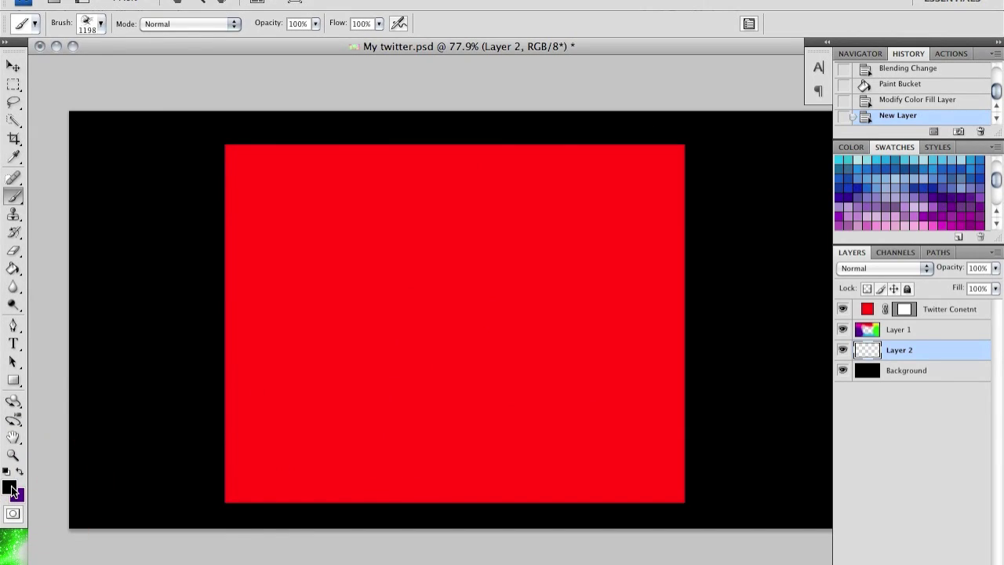
# Make white the foreground colour and stamp the 1198 px swirl brush once across Layer 2.
pyautogui.press('d')
pyautogui.press('x')
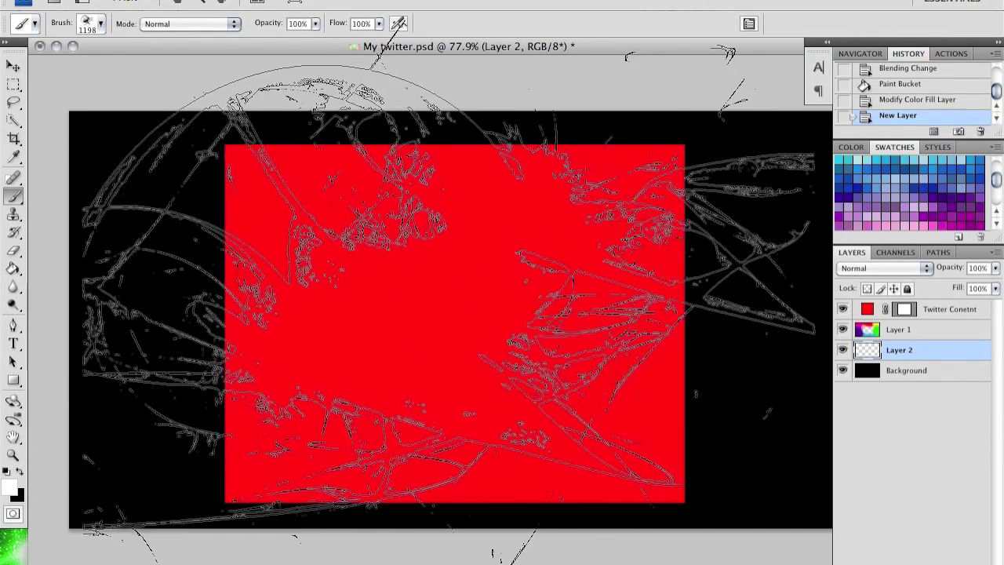
pyautogui.click(429, 303)
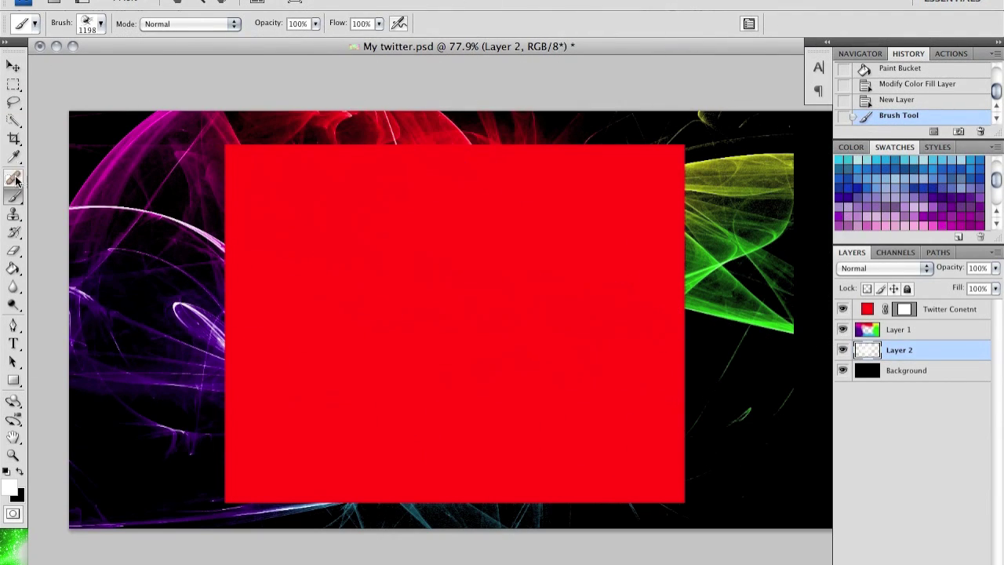
# Delete the right part of the swirls on Layer 2 using a rectangular selection.
pyautogui.click(14, 84)
pyautogui.moveTo(651, 86); pyautogui.dragTo(895, 559)
pyautogui.press('Delete')
pyautogui.hotkey('ctrl', 'd')
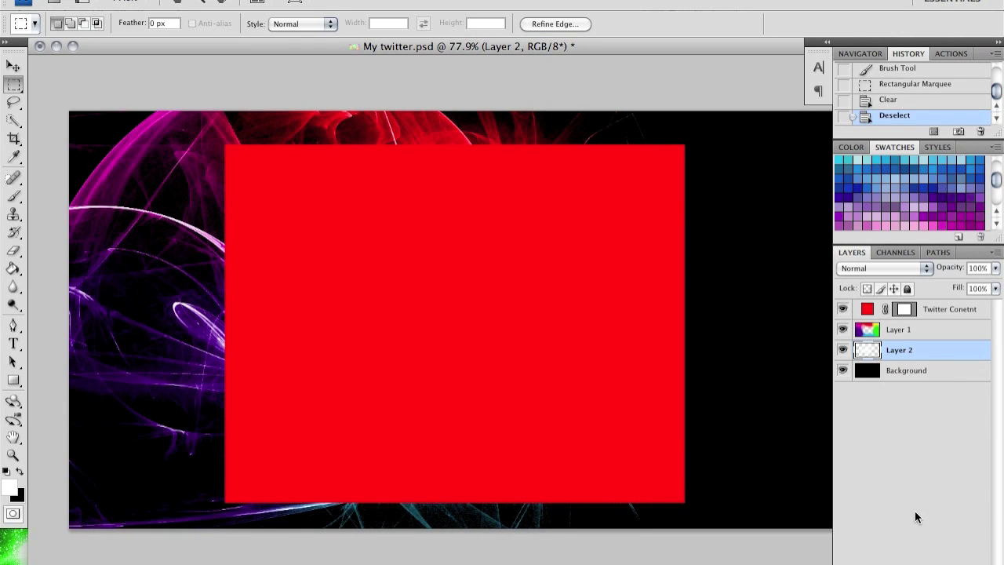
# Duplicate Layer 2, flip the copy horizontally, and move it to the canvas's right side.
pyautogui.moveTo(936, 410); pyautogui.dragTo(954, 559)
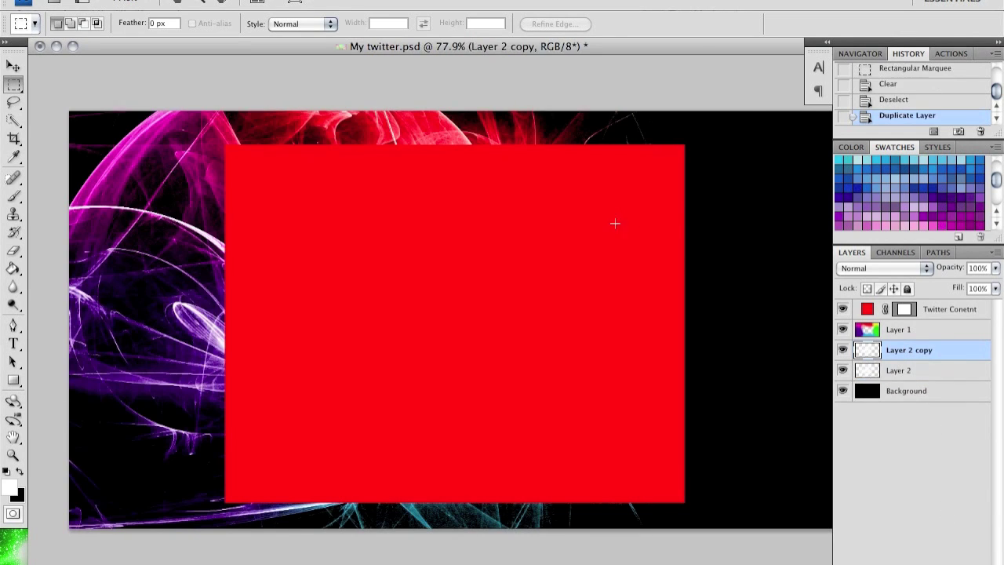
pyautogui.click(161, 1)
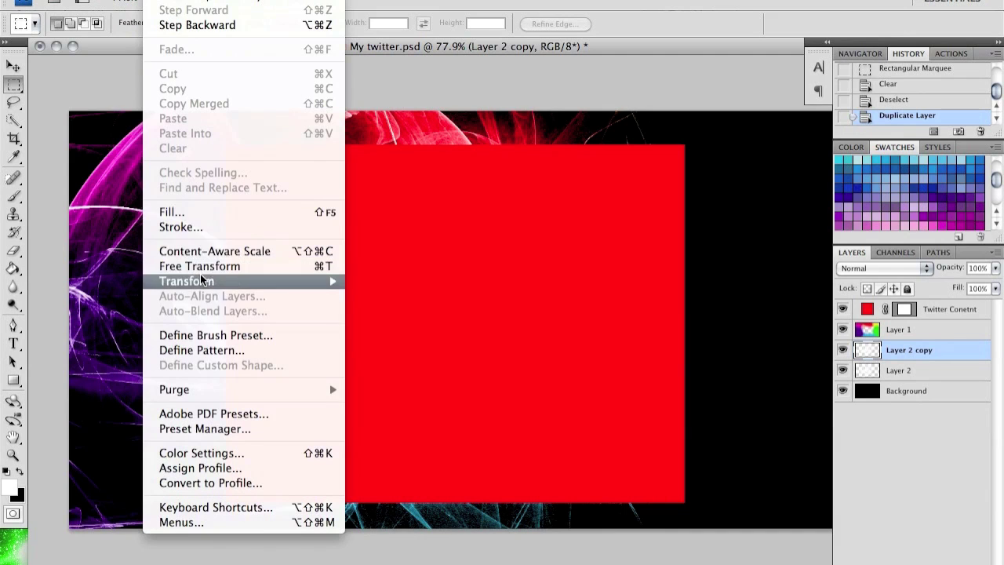
pyautogui.click(202, 281)
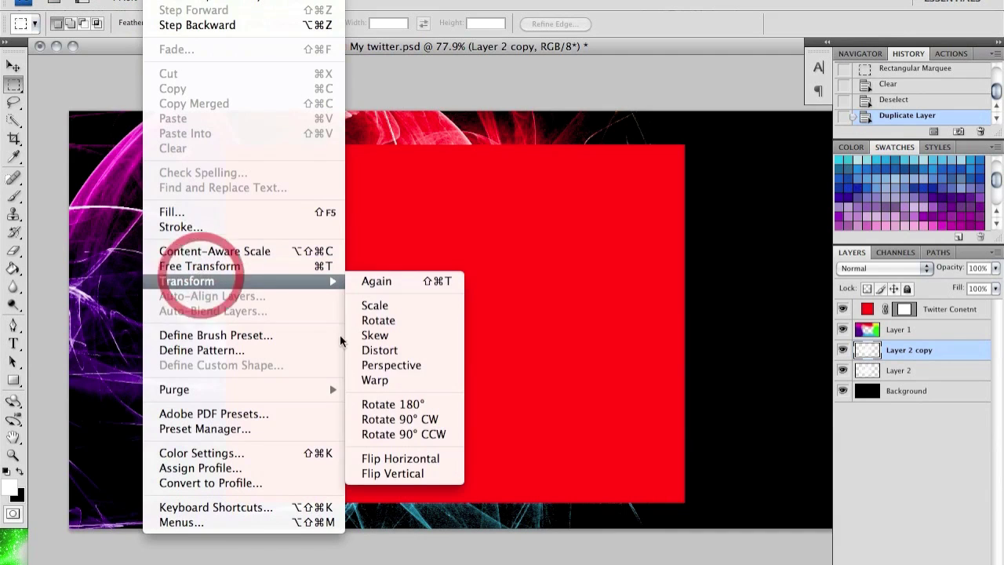
pyautogui.click(397, 457)
pyautogui.moveTo(395, 325); pyautogui.dragTo(494, 331)
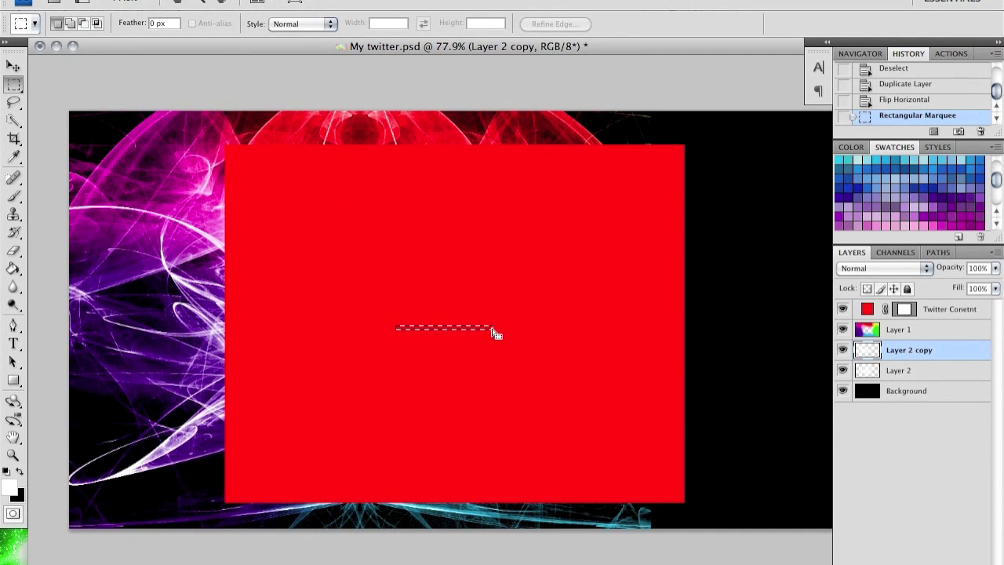
pyautogui.hotkey('ctrl', 'd')
pyautogui.click(13, 66)
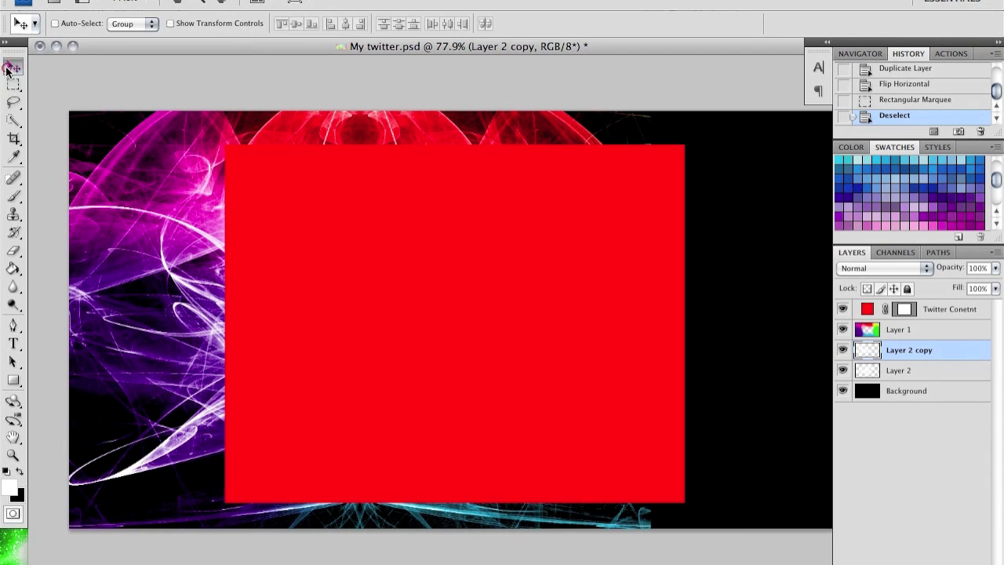
pyautogui.moveTo(283, 222); pyautogui.dragTo(577, 229)
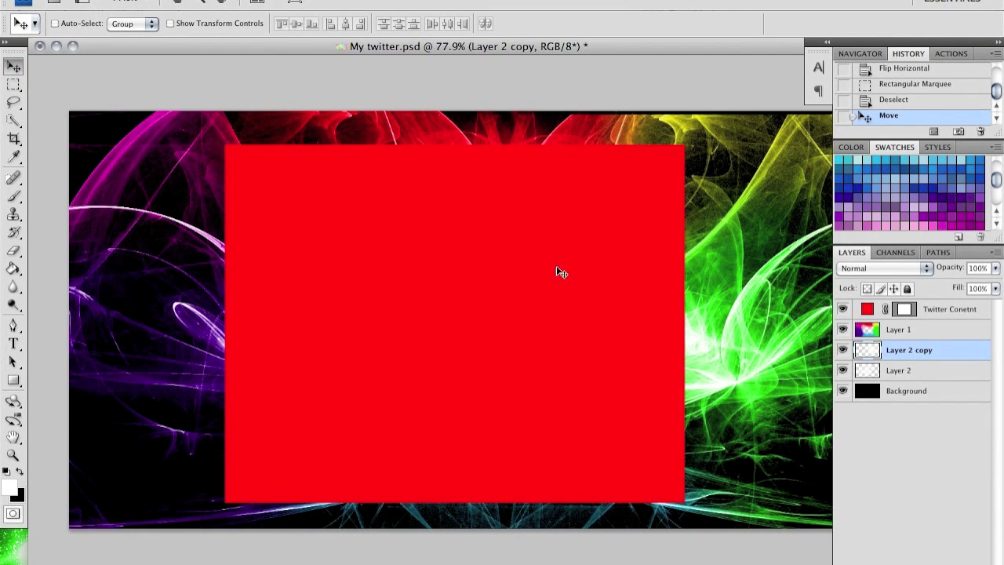
pyautogui.click(723, 165)
pyautogui.moveTo(724, 165); pyautogui.dragTo(728, 167)
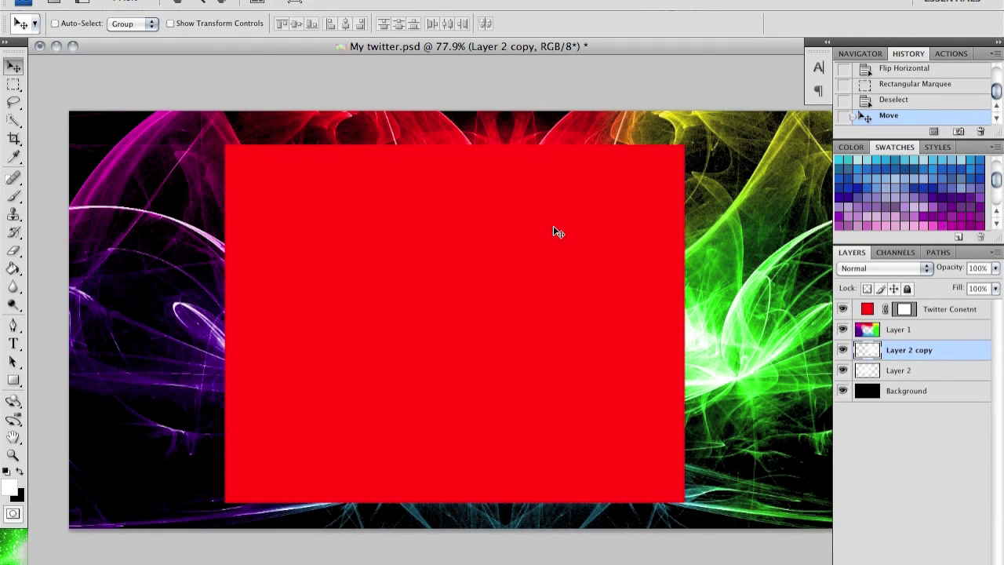
# Deselect Layer 2 copy and hide the red Twitter Conetnt layer to reveal the full swirl design.
pyautogui.click(877, 444)
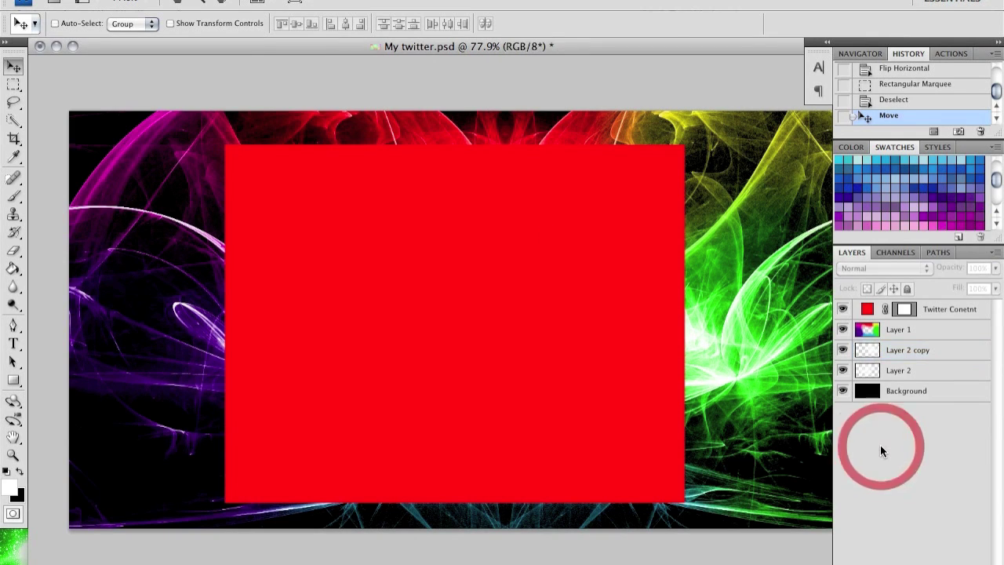
pyautogui.click(843, 309)
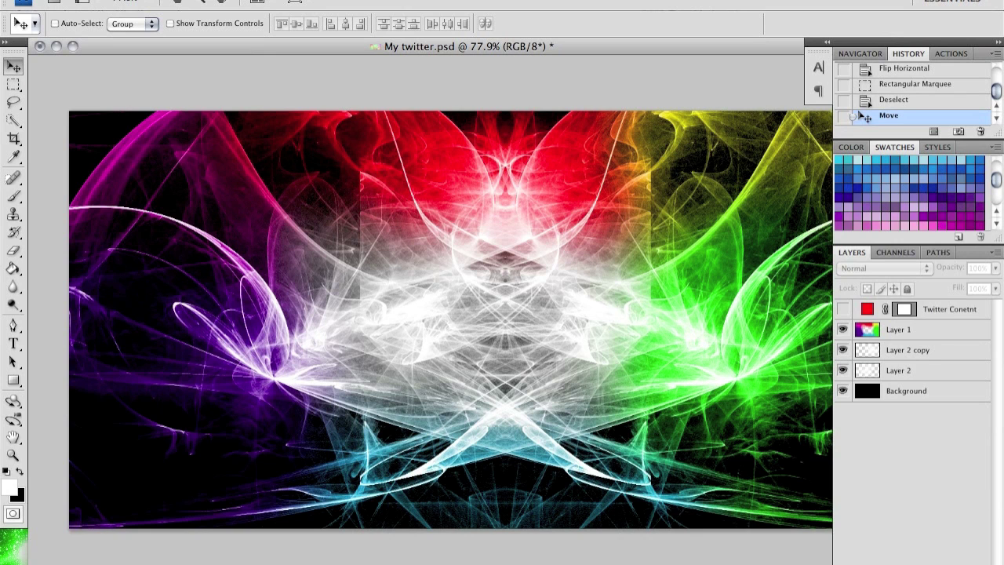
pyautogui.click(126, 1)
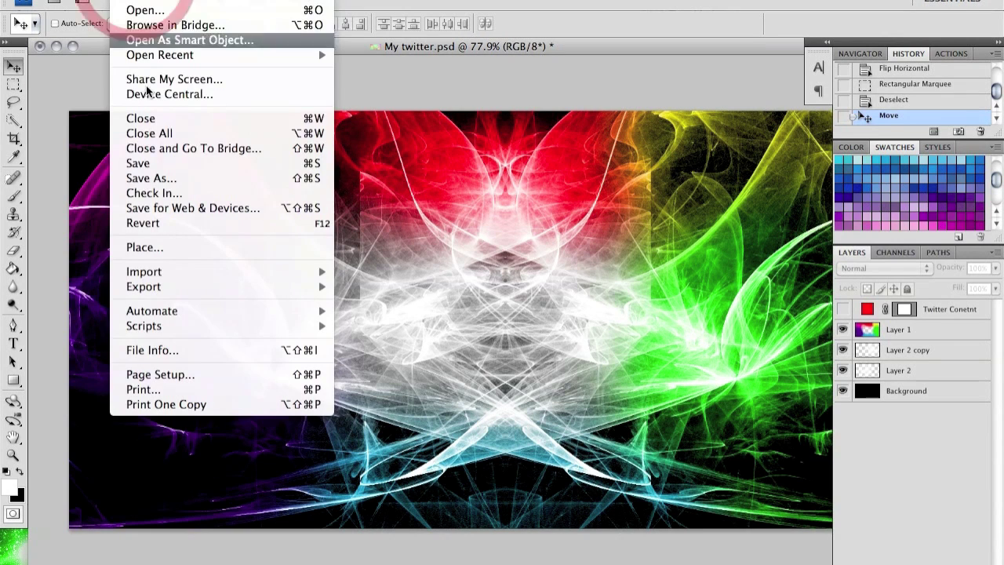
pyautogui.click(165, 179)
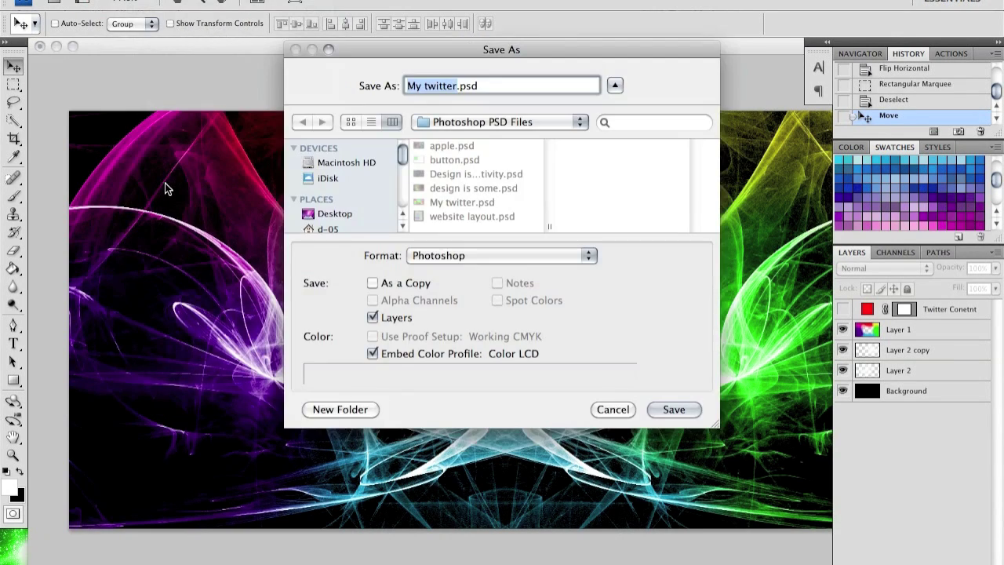
pyautogui.click(511, 255)
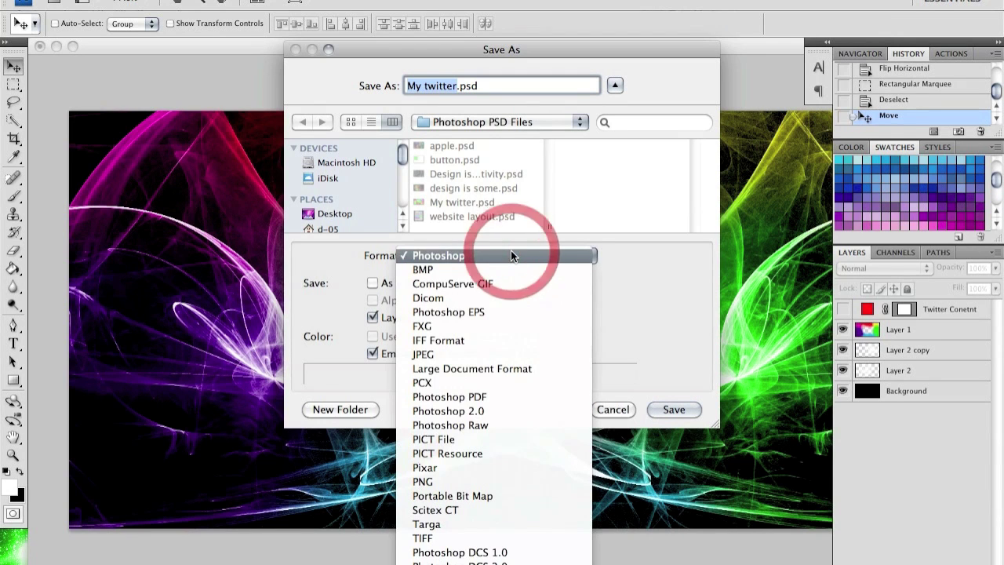
pyautogui.click(643, 306)
pyautogui.click(603, 411)
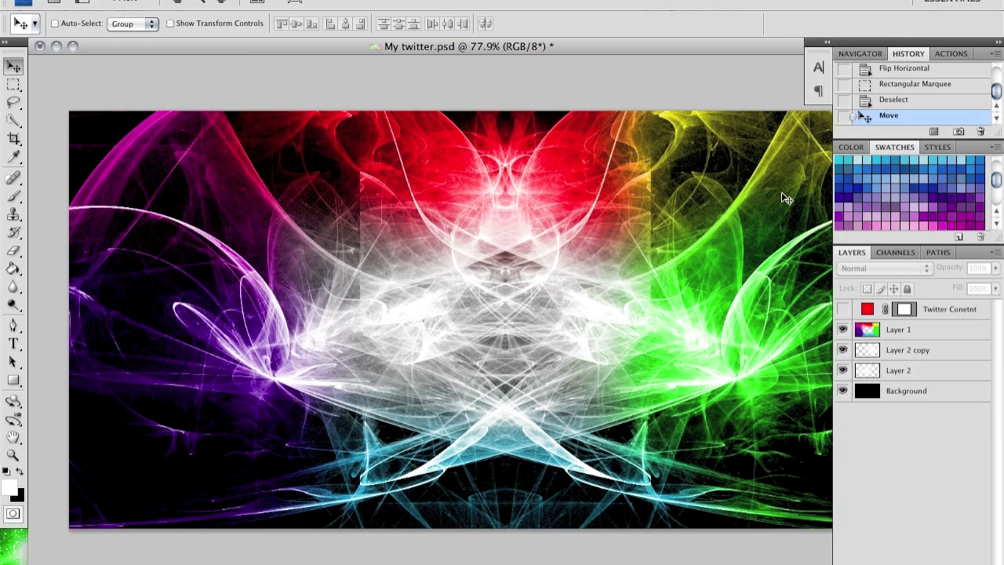
# Turn the Twitter Conetnt layer's visibility back on so the red rectangle covers the swirls' centre.
pyautogui.click(843, 309)
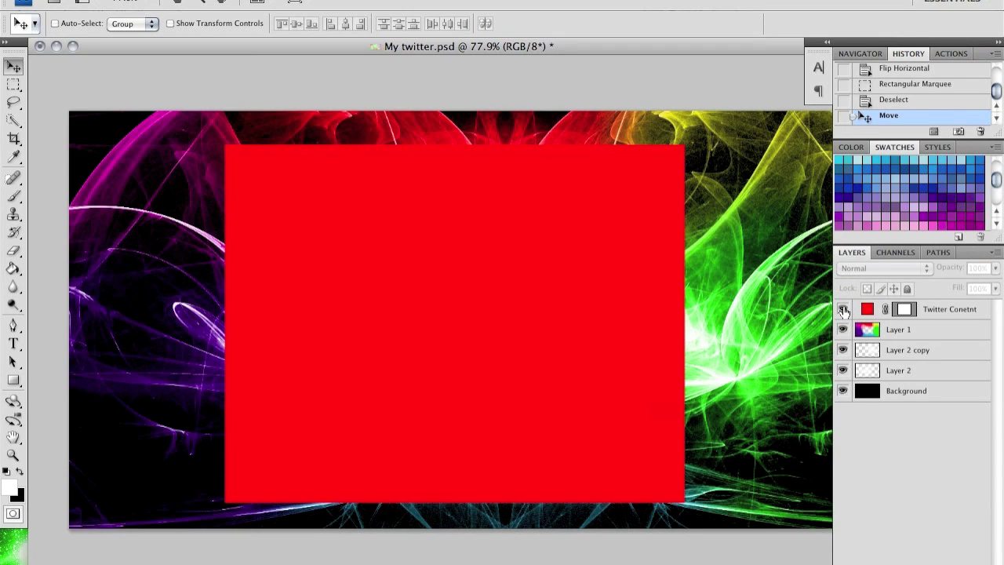